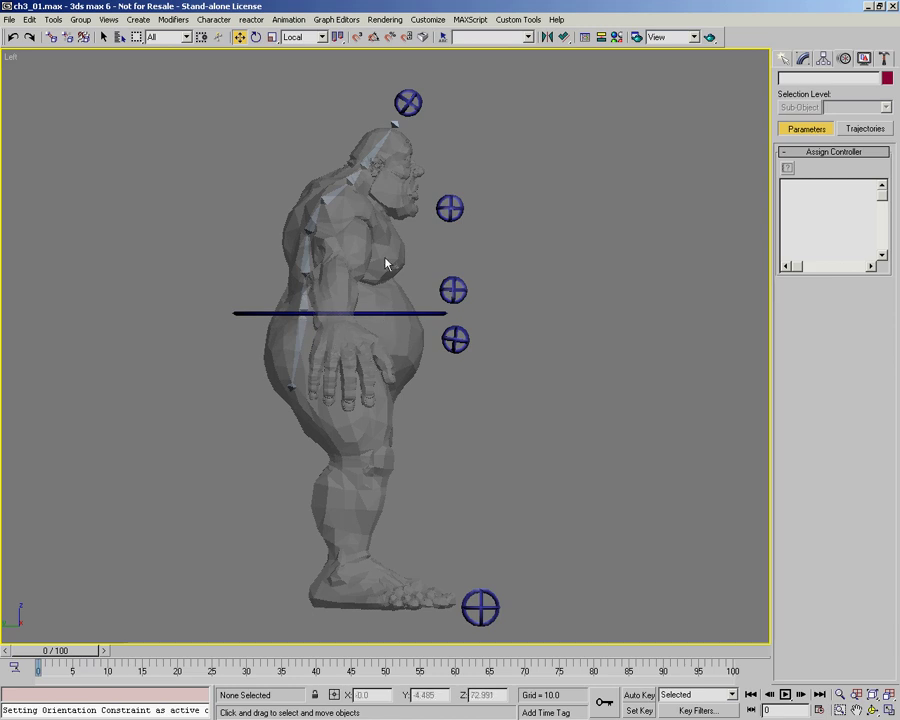
Add an Orientation Constraint to the pelvis bone Bone01, using the lowest circular control, Circle03, as its target.
middle_click_drag(381, 260, 356, 306)
key("alt+z")
middle_click_drag(332, 245, 365, 246, "ctrl+alt")
key("w")
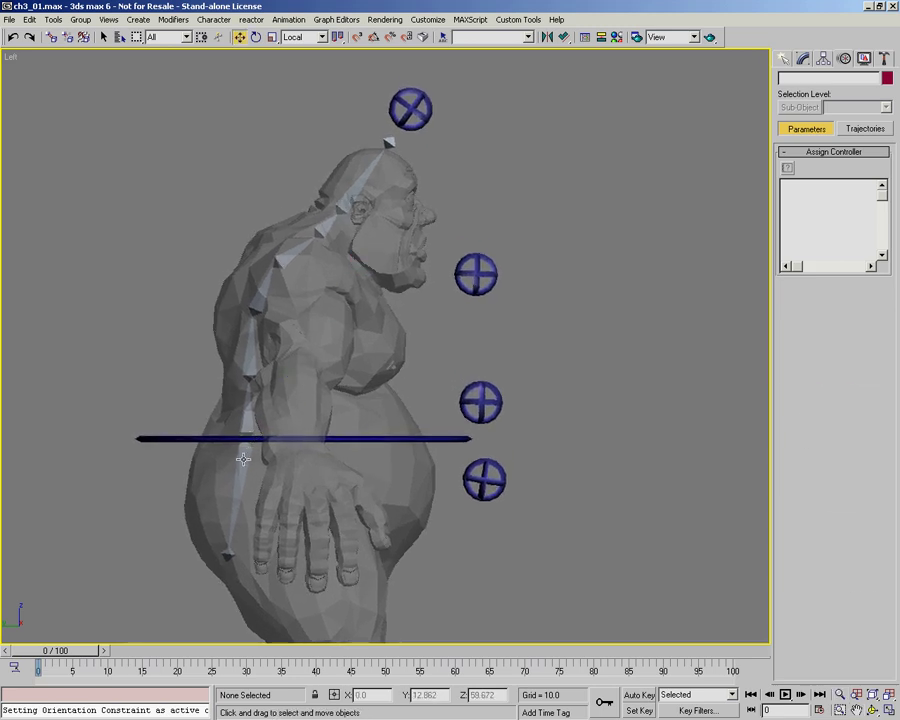
left_click(240, 460)
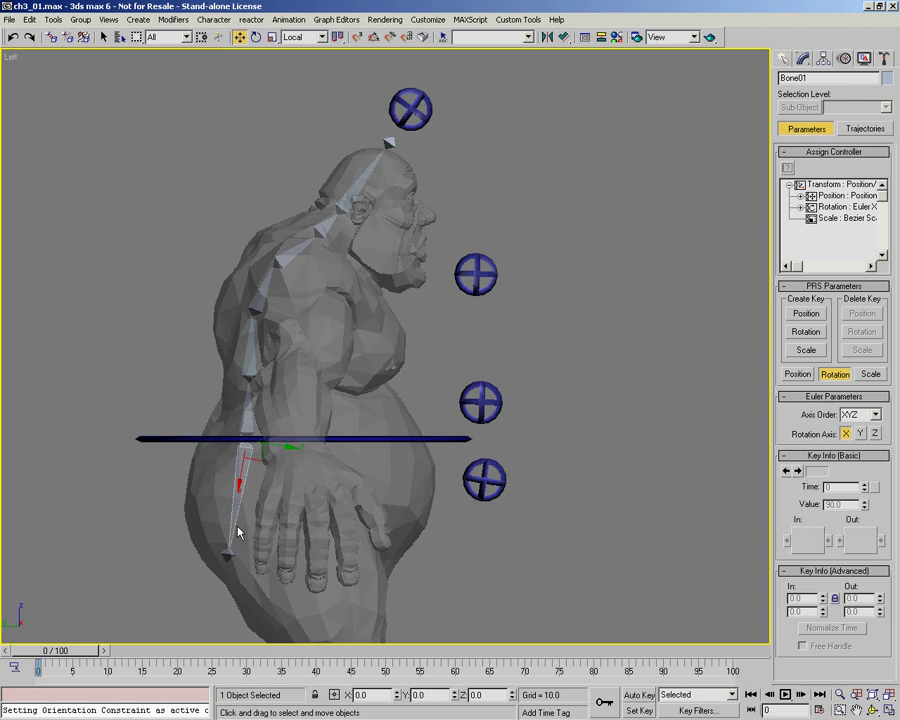
left_click(481, 479)
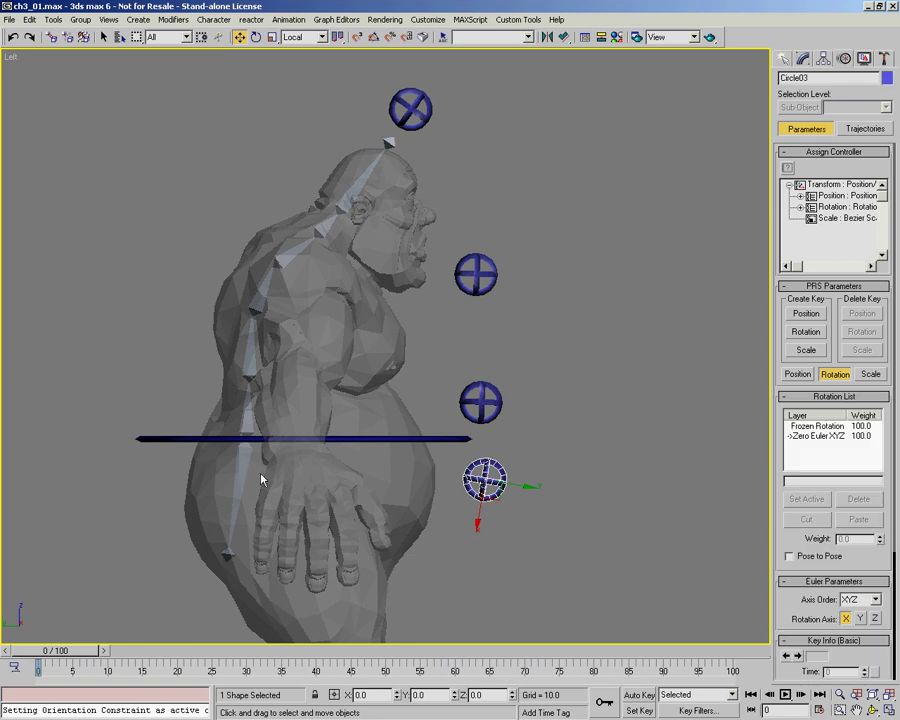
left_click(241, 472)
middle_click_drag(377, 424, 245, 437, "alt")
left_click(490, 448)
left_click(245, 437)
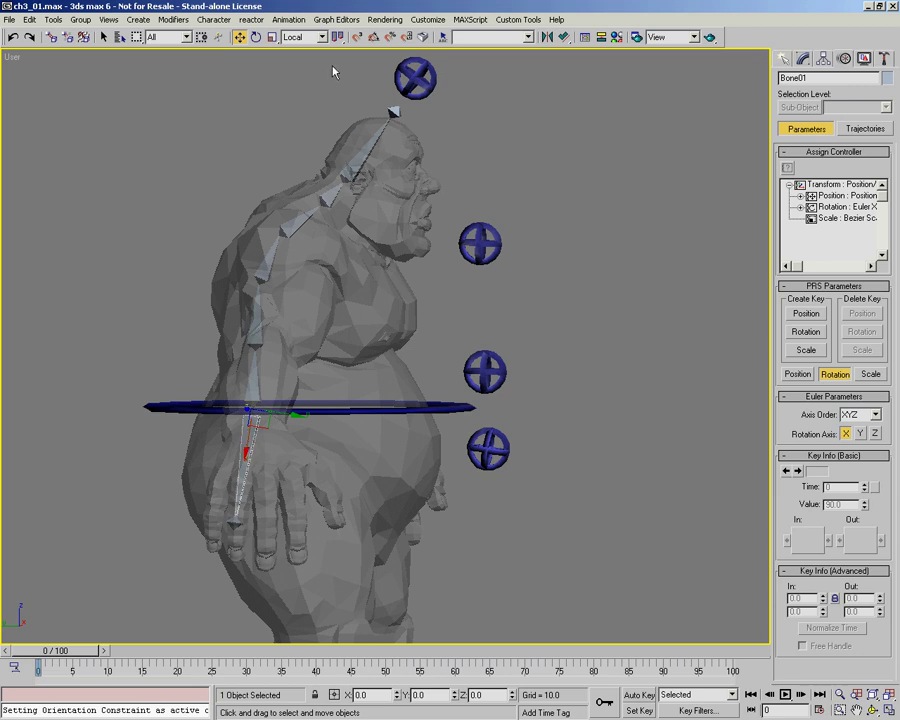
left_click(287, 19)
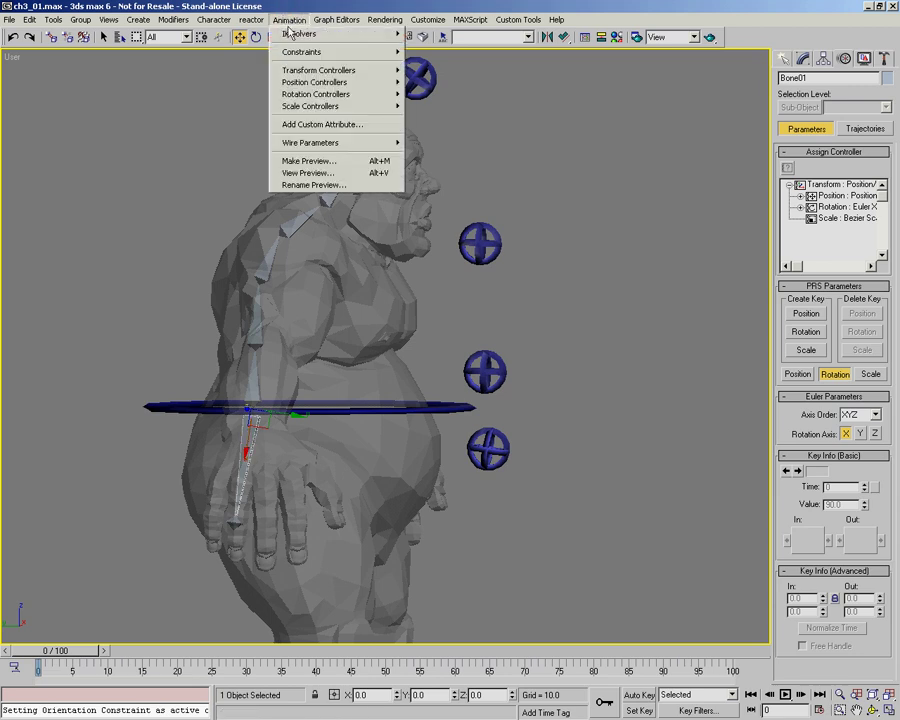
left_click(293, 51)
left_click(446, 142)
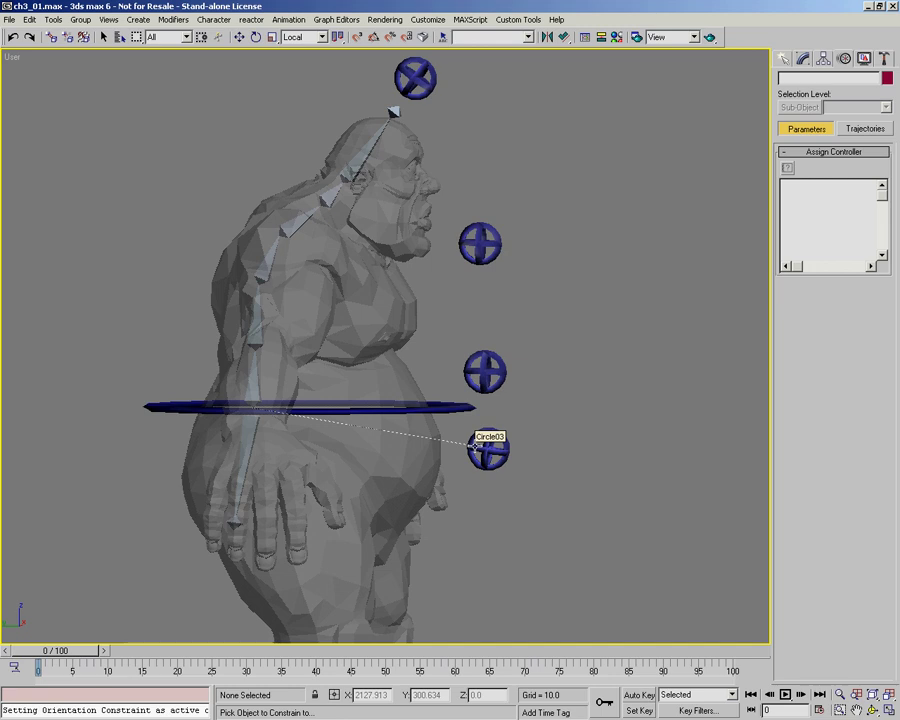
left_click(477, 445)
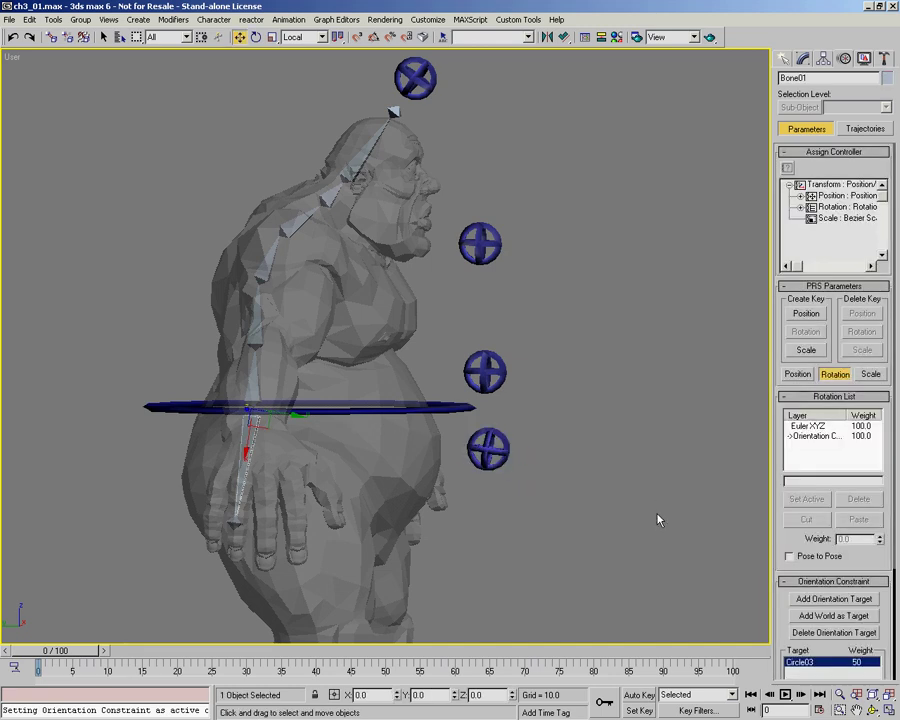
Examine Bone01's rotation list layers, Euler XYZ and Orientation Constraint, along with the constraint's target, weight and offset settings.
left_click_drag(780, 431, 781, 388)
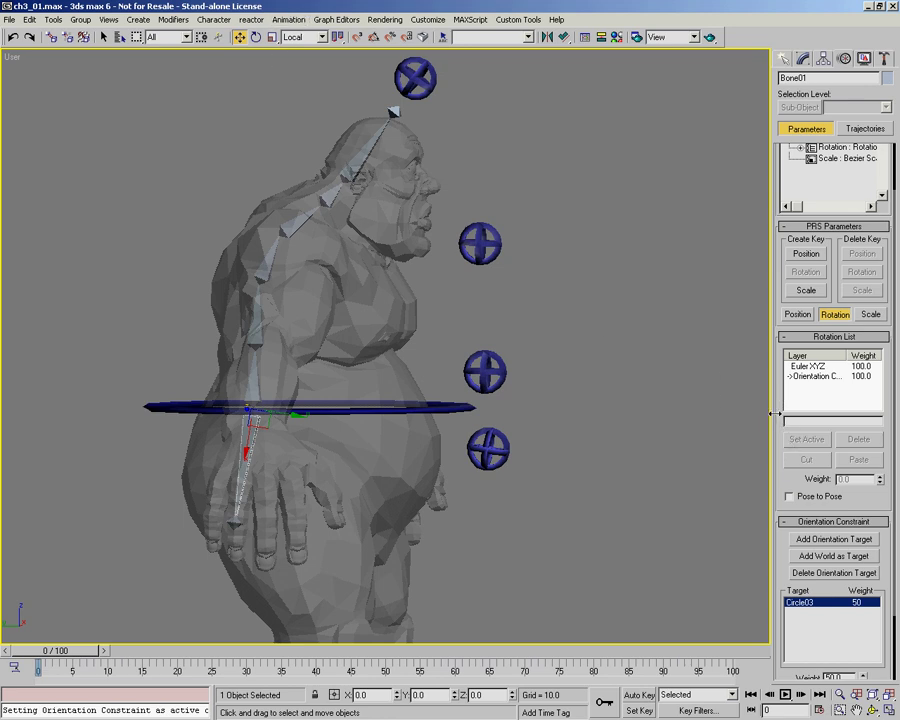
left_click(807, 367)
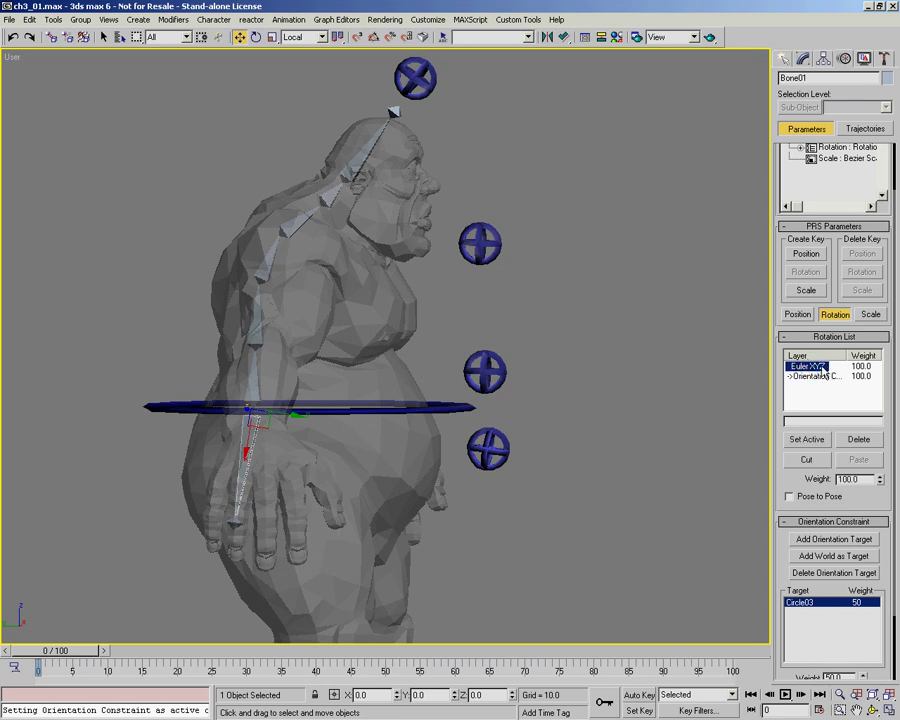
left_click(806, 377)
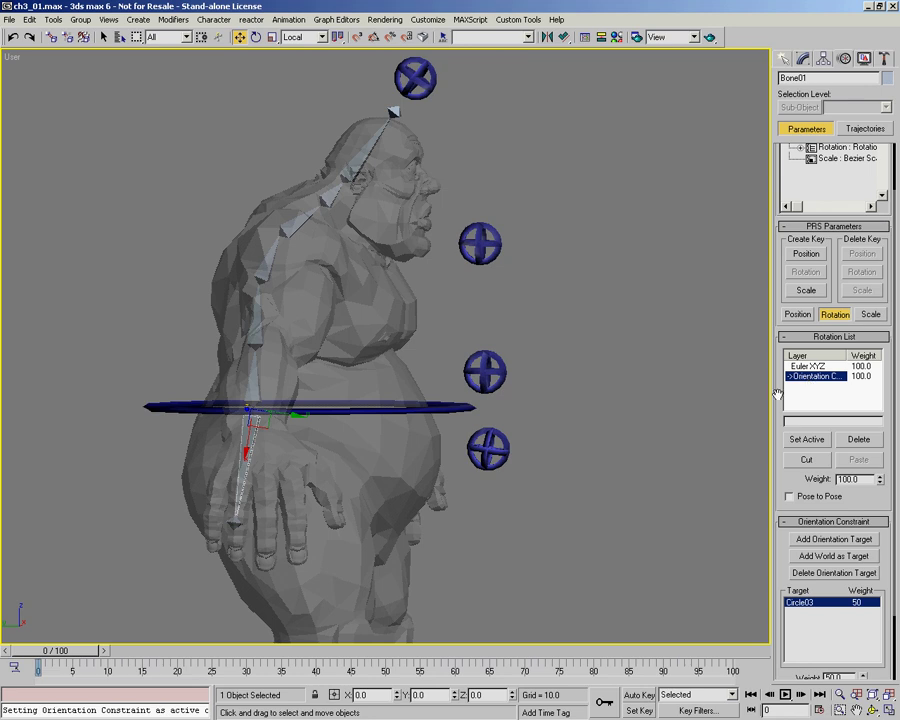
left_click_drag(778, 394, 778, 377)
left_click(804, 359)
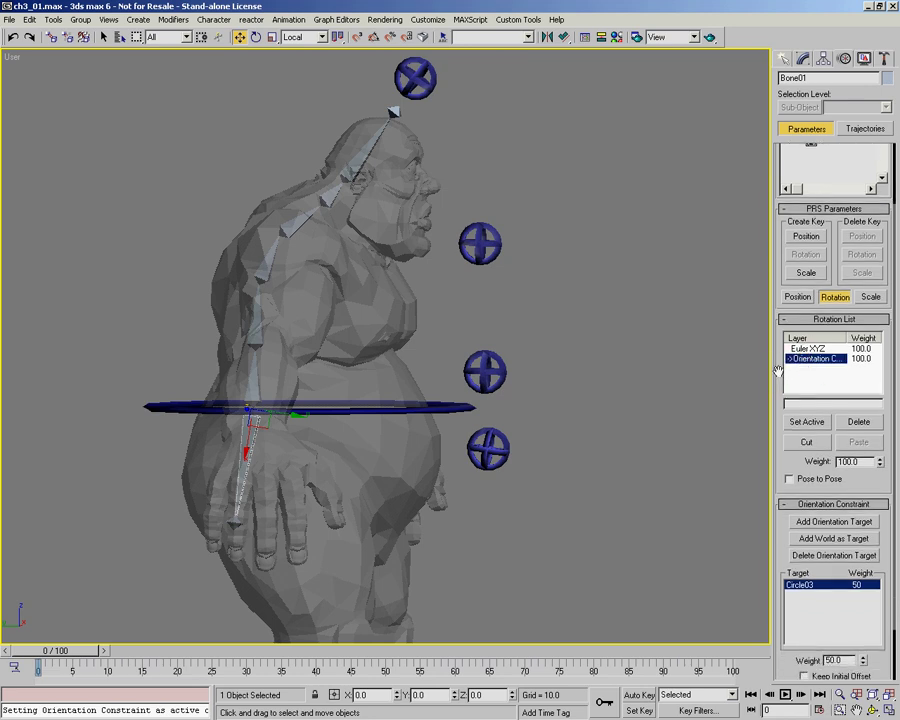
scroll(800, 350, "down", 1)
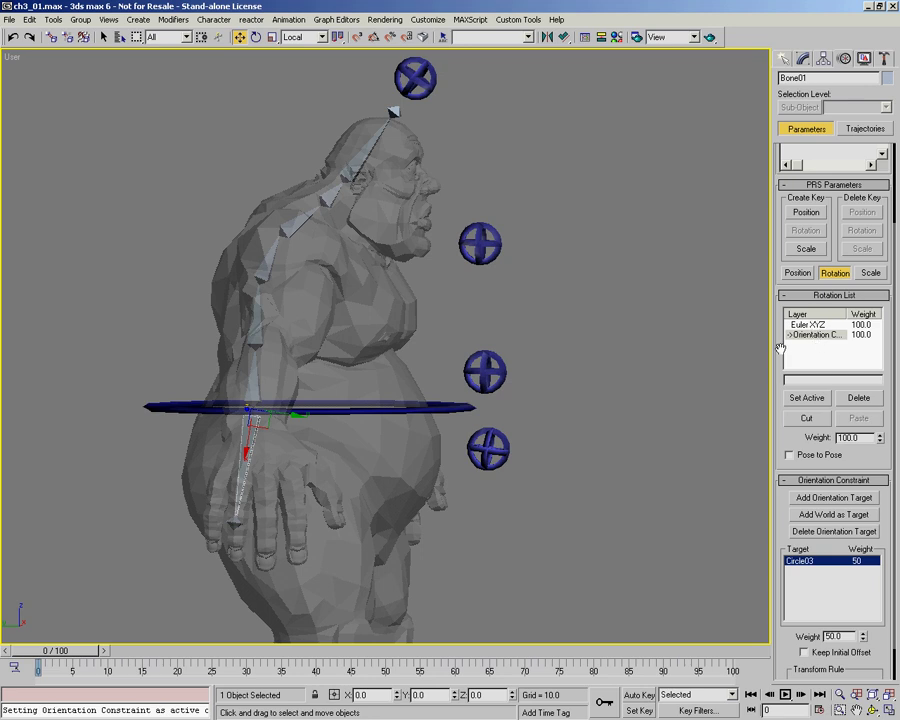
scroll(803, 345, "down", 2)
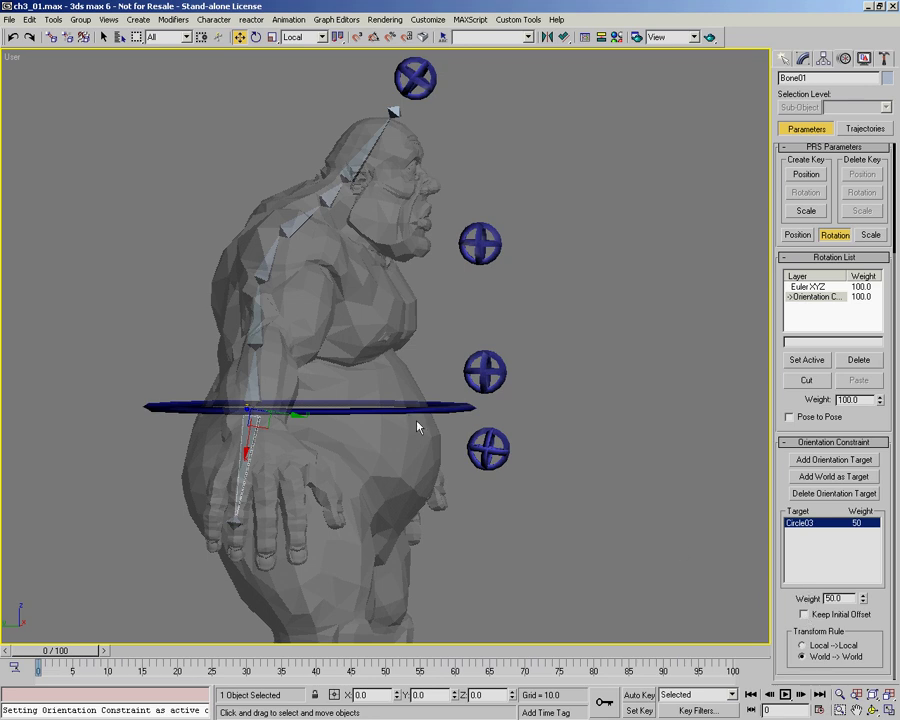
Add an Orientation Constraint to the first spine bone above the pelvis, Bone03, targeting the Circle04 control.
key("l")
key("alt+z")
left_click_drag(380, 412, 391, 199)
middle_click_drag(432, 240, 382, 342)
key("w")
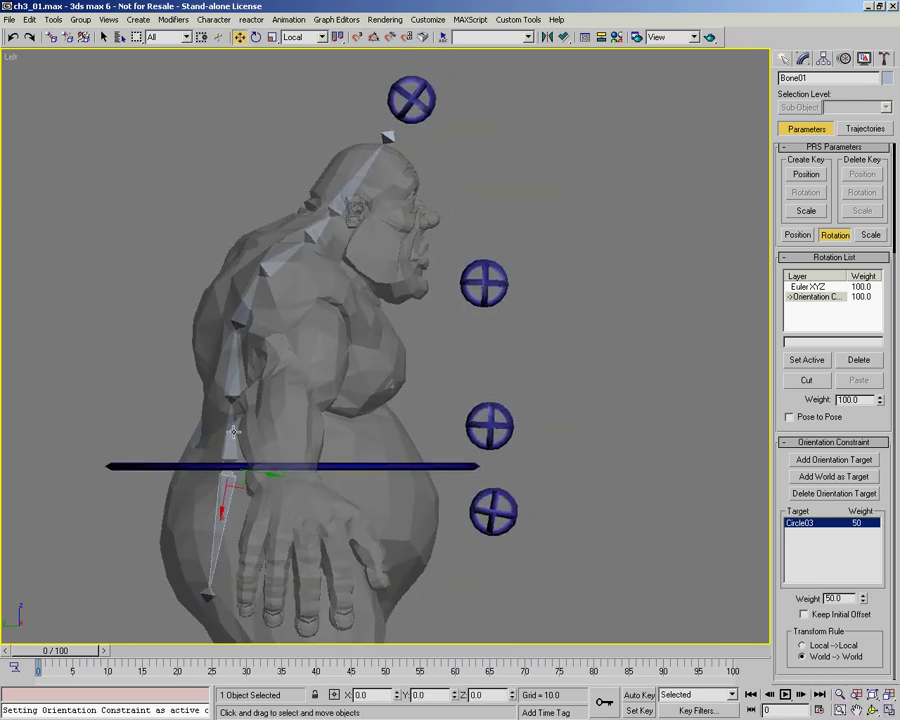
left_click(233, 431)
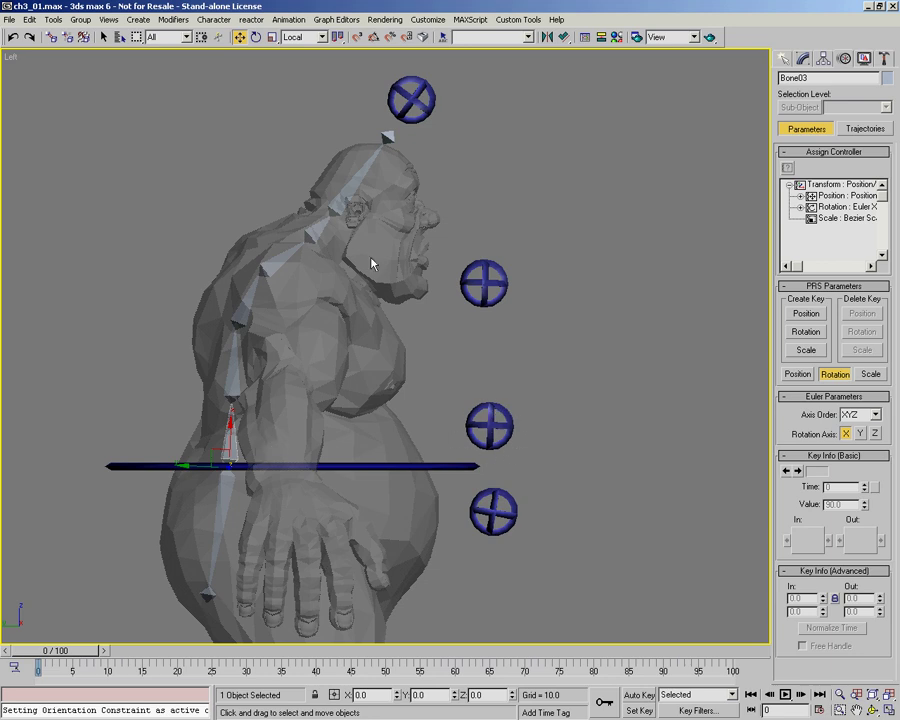
left_click(289, 19)
mouse_move(310, 51)
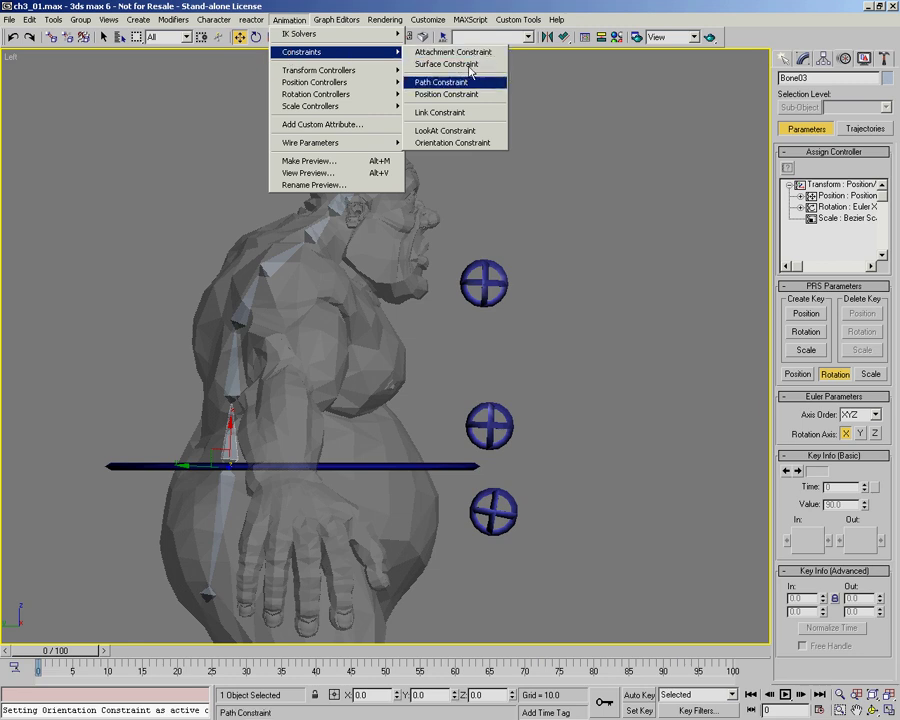
left_click(455, 143)
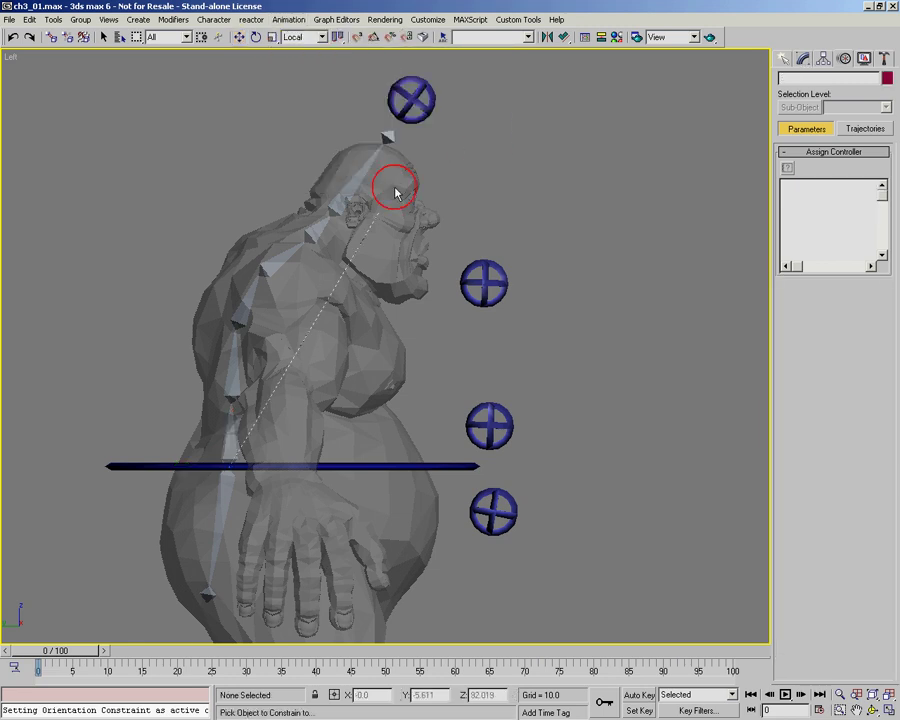
left_click(488, 425)
Test-rotate the Circle04 control to check how the constrained spine bone follows, then cancel the rotation.
right_click(572, 445)
left_click(594, 476)
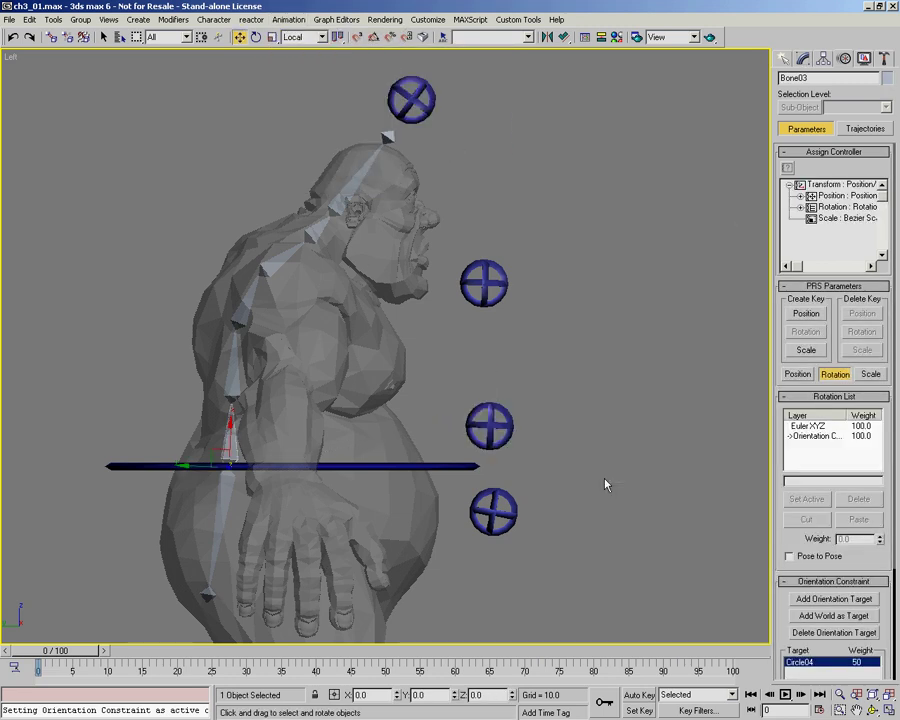
left_click(505, 418)
mouse_move(527, 412)
left_mouse_down()
mouse_move(532, 450)
mouse_move(536, 405)
left_mouse_up()
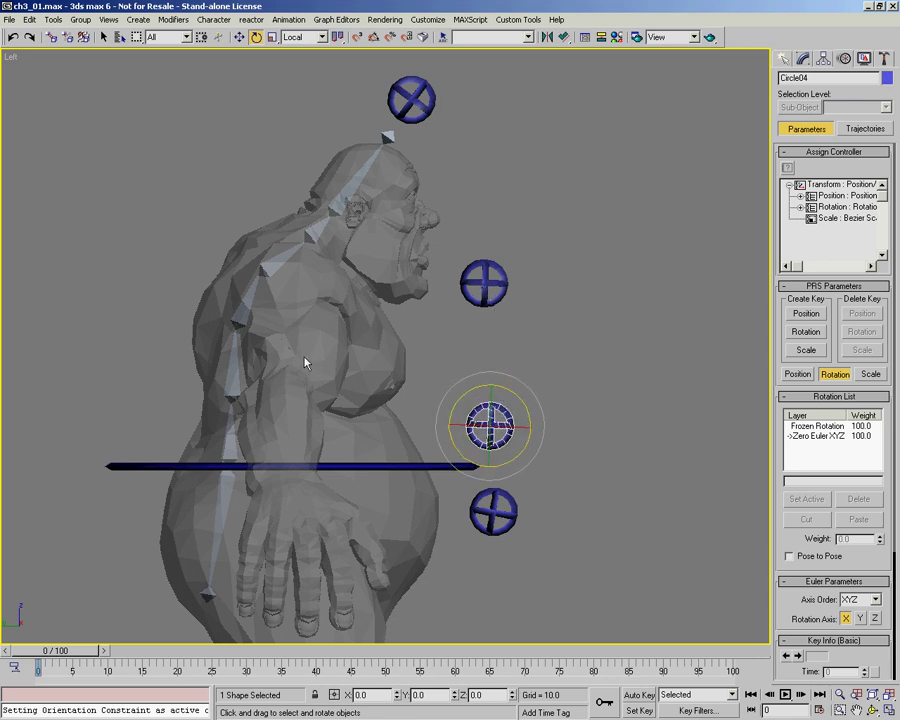
Add an Orientation Constraint from the second spine bone, Bone04, to Circle04 and enable Keep Initial Offset.
left_click(231, 396)
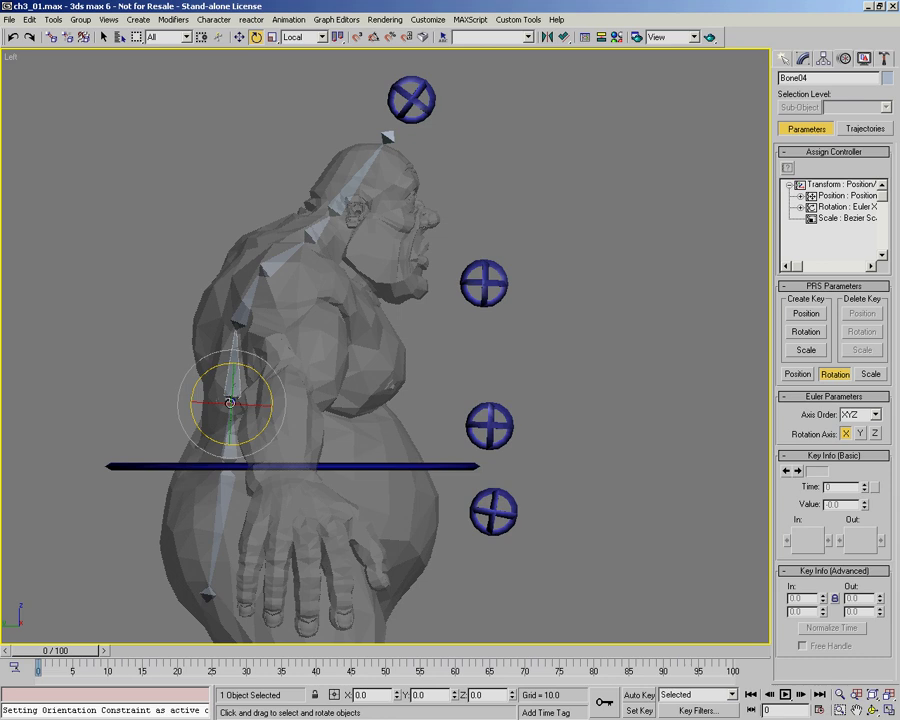
middle_click_drag(317, 370, 310, 376)
right_click(308, 403)
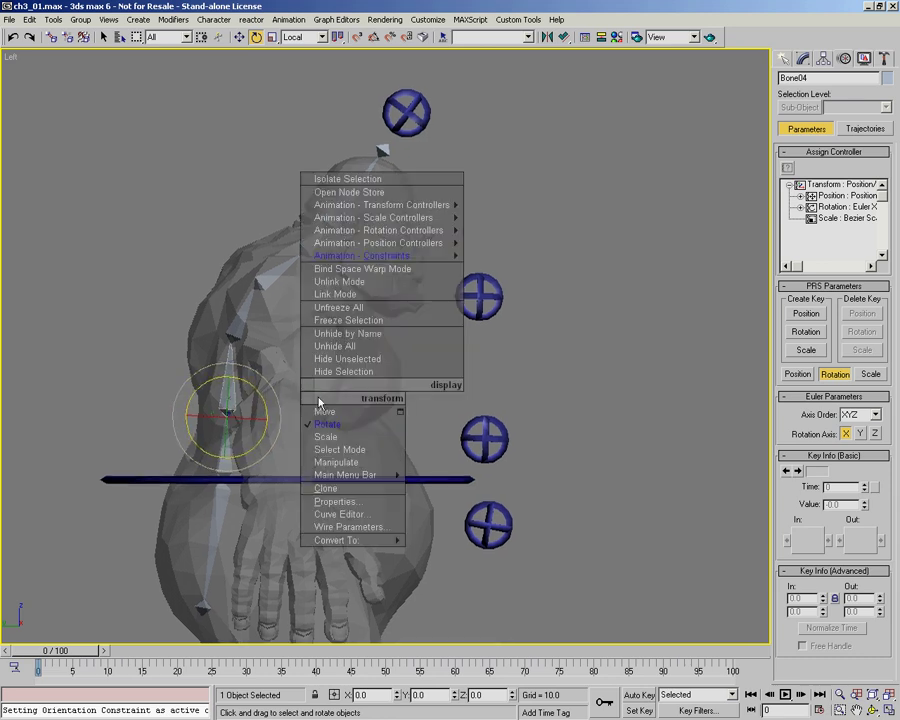
mouse_move(340, 256)
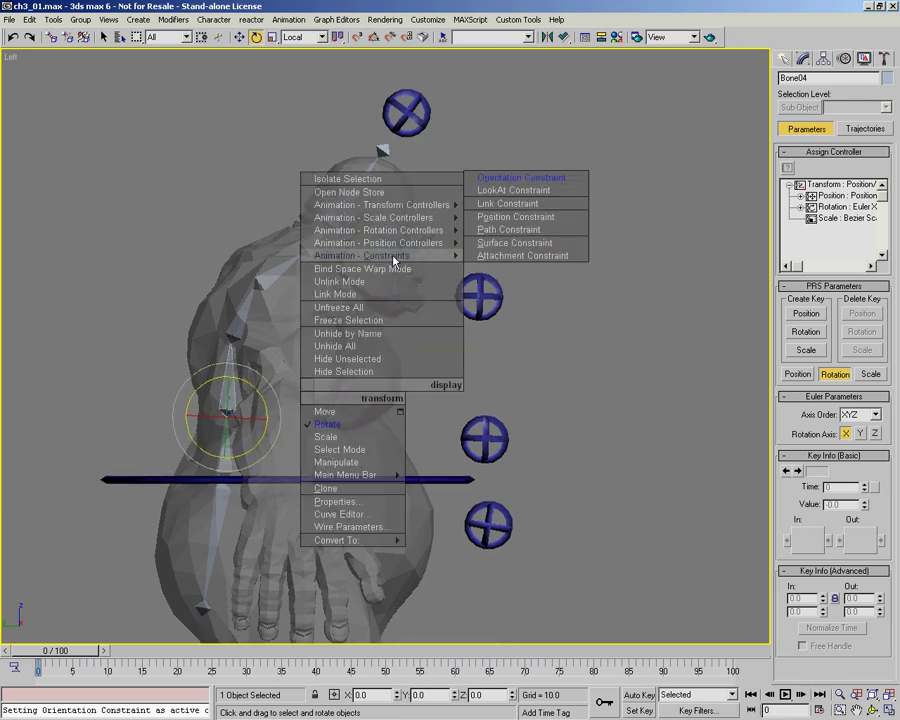
left_click(521, 183)
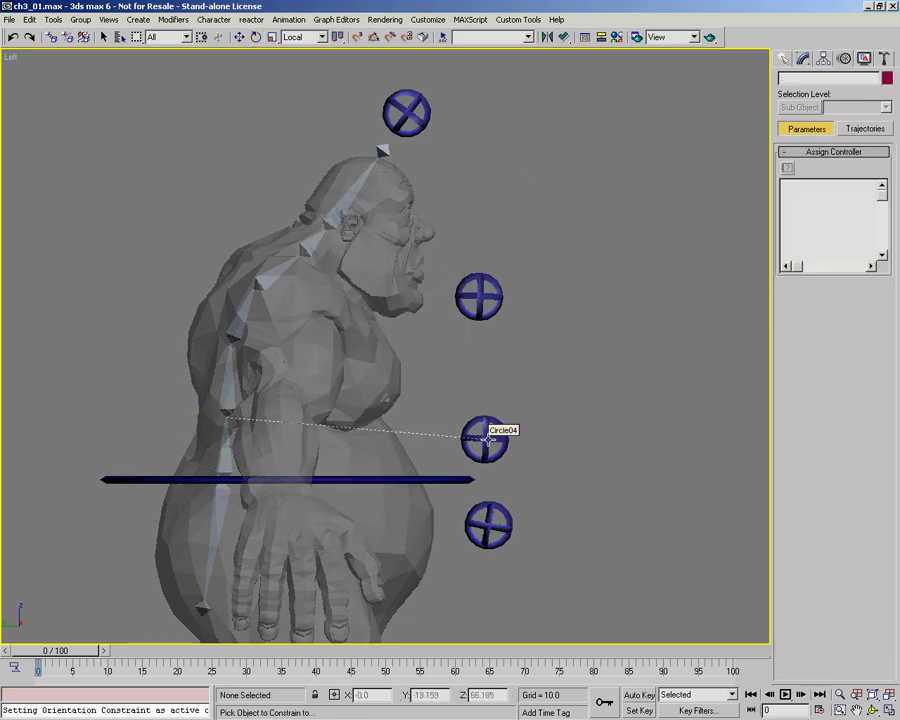
left_click(486, 438)
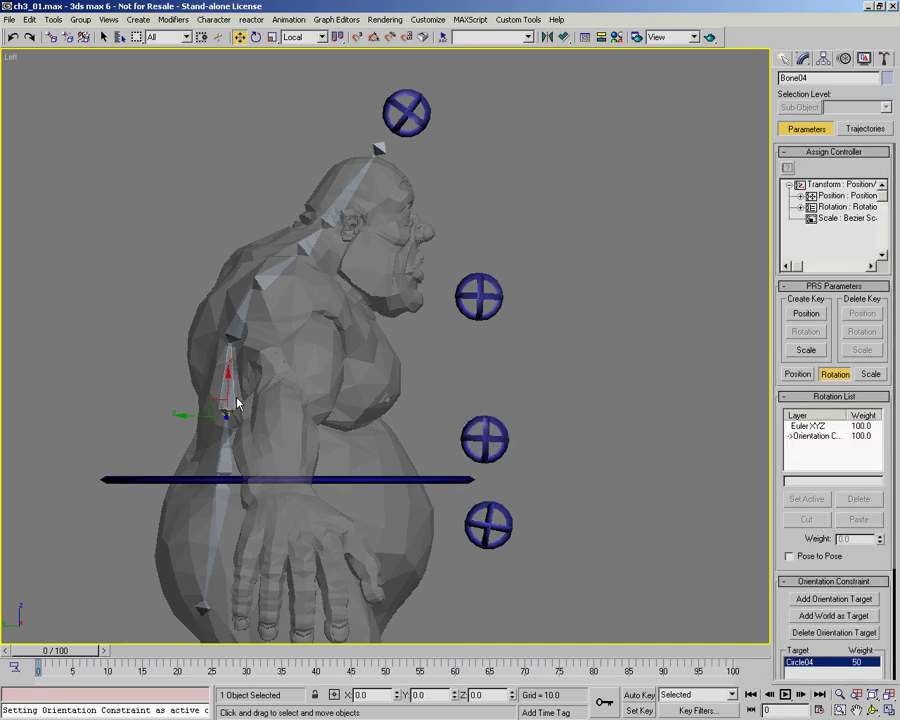
scroll(801, 619, "down", 3)
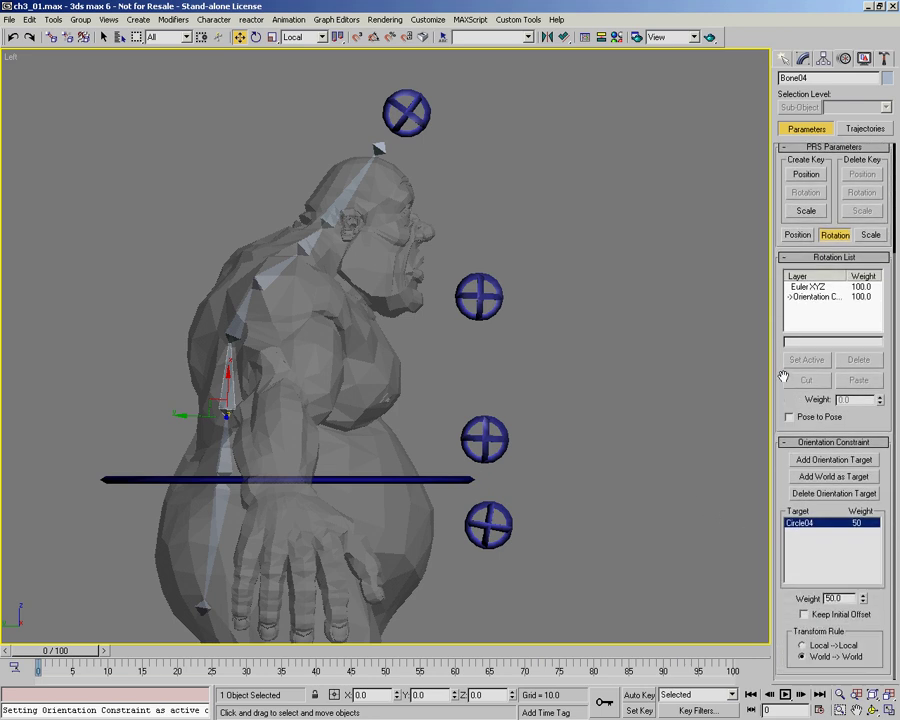
left_click(805, 615)
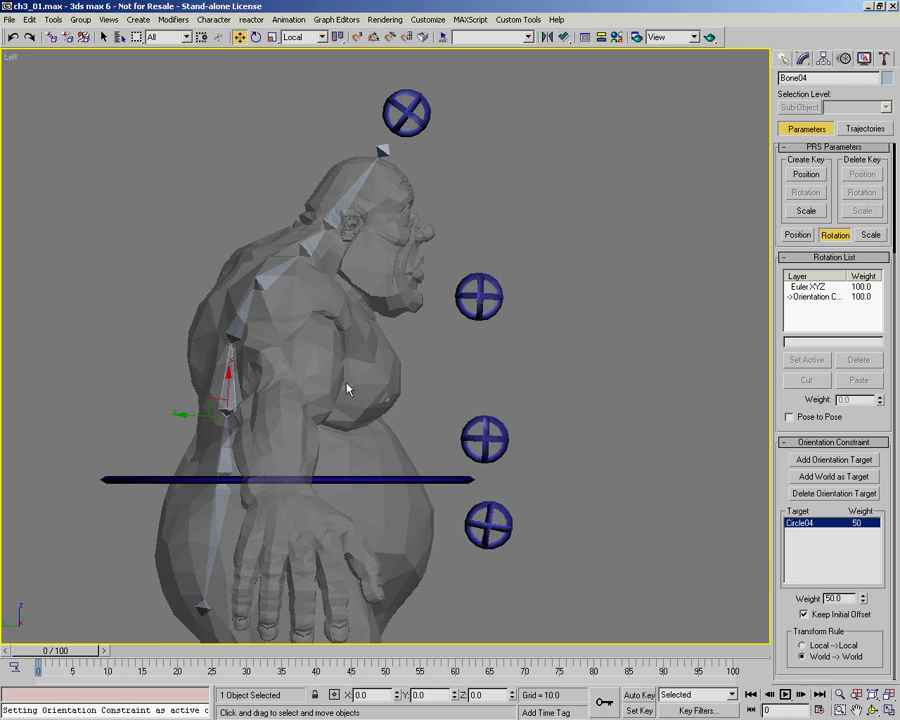
Add the chest-level control, Circle05, as a second orientation target for Bone04.
right_click(318, 395)
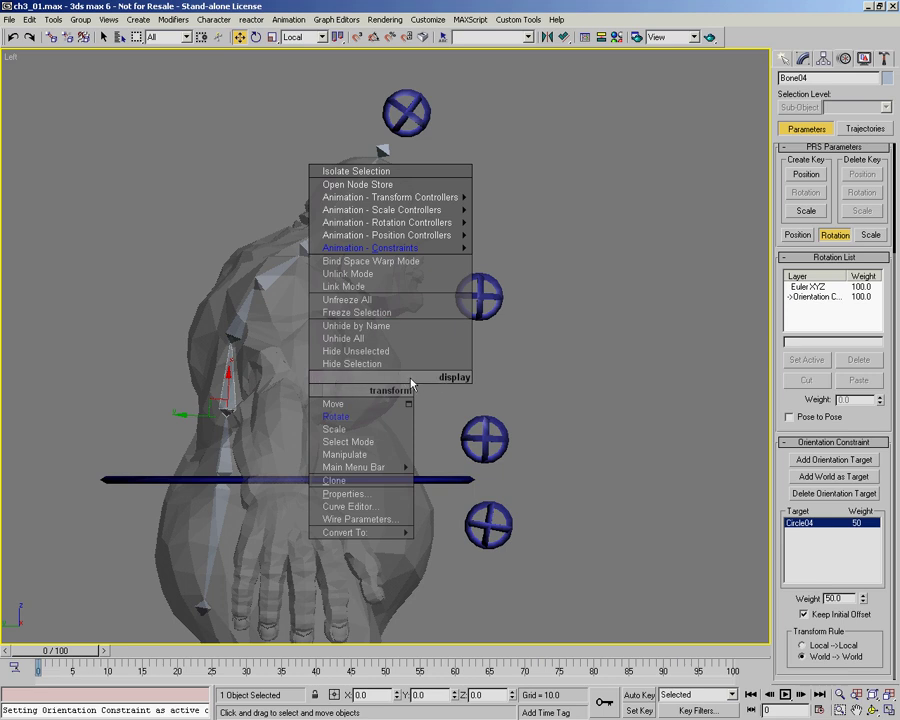
left_click(368, 379)
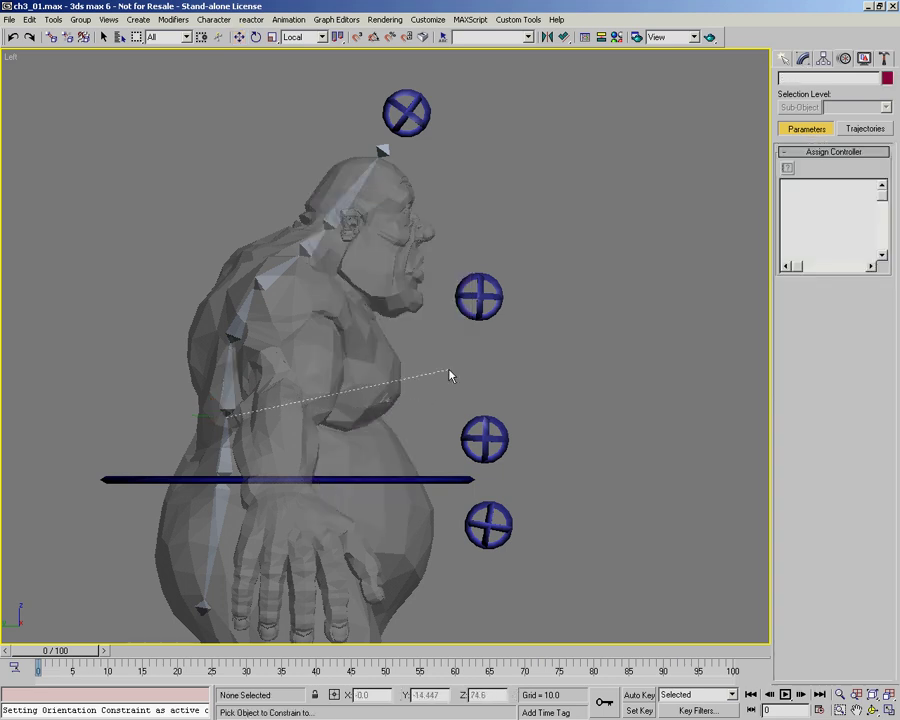
left_click(478, 296)
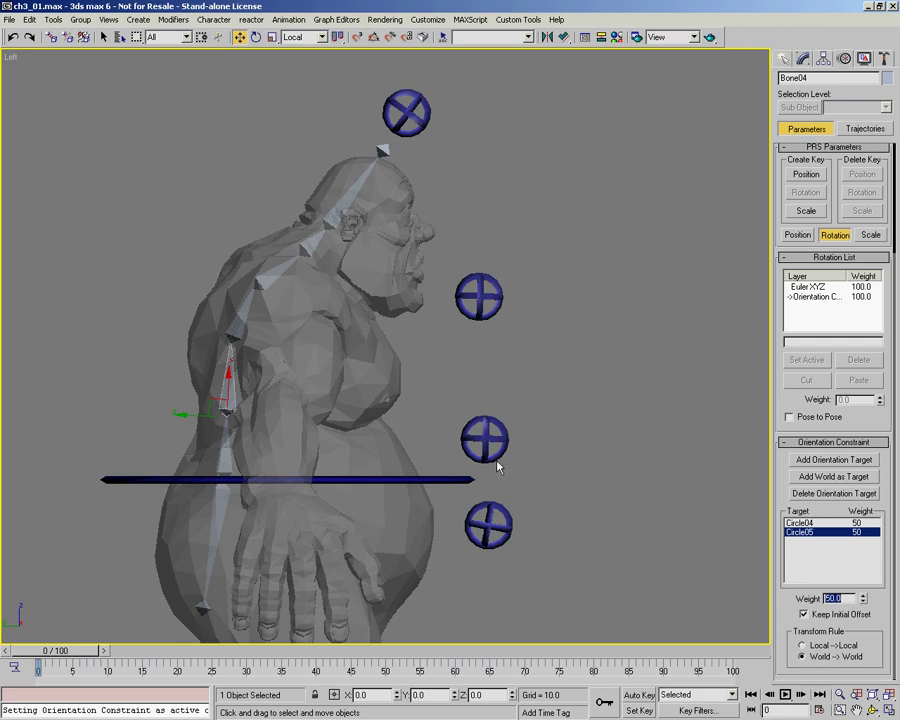
Set Bone04's orientation target weights to 66 for Circle04 and 33 for Circle05.
left_click(810, 523)
double_click(848, 599)
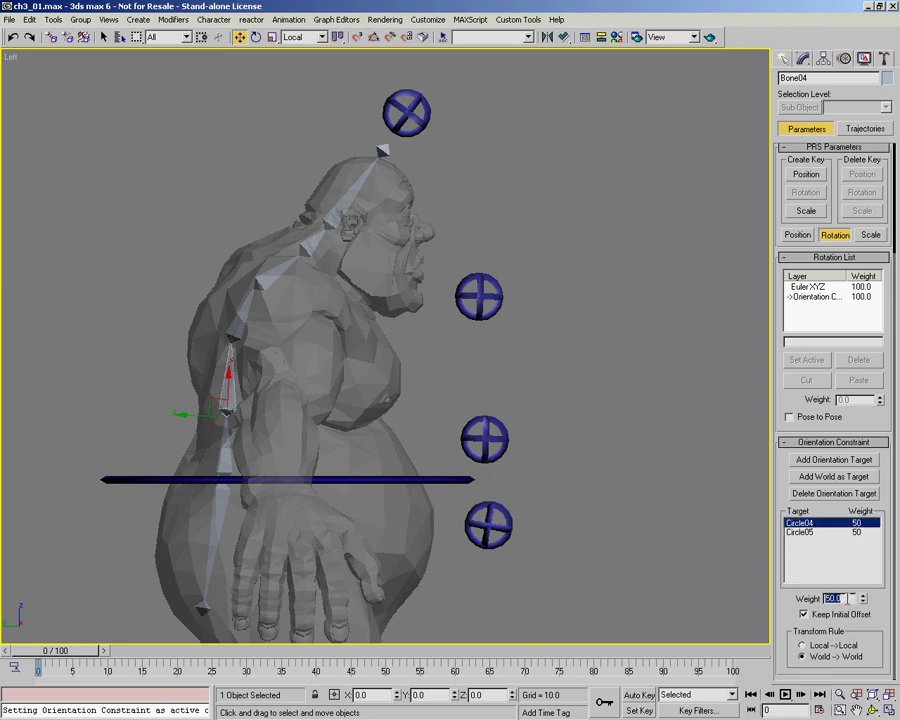
key("Return")
left_click(816, 532)
double_click(849, 598)
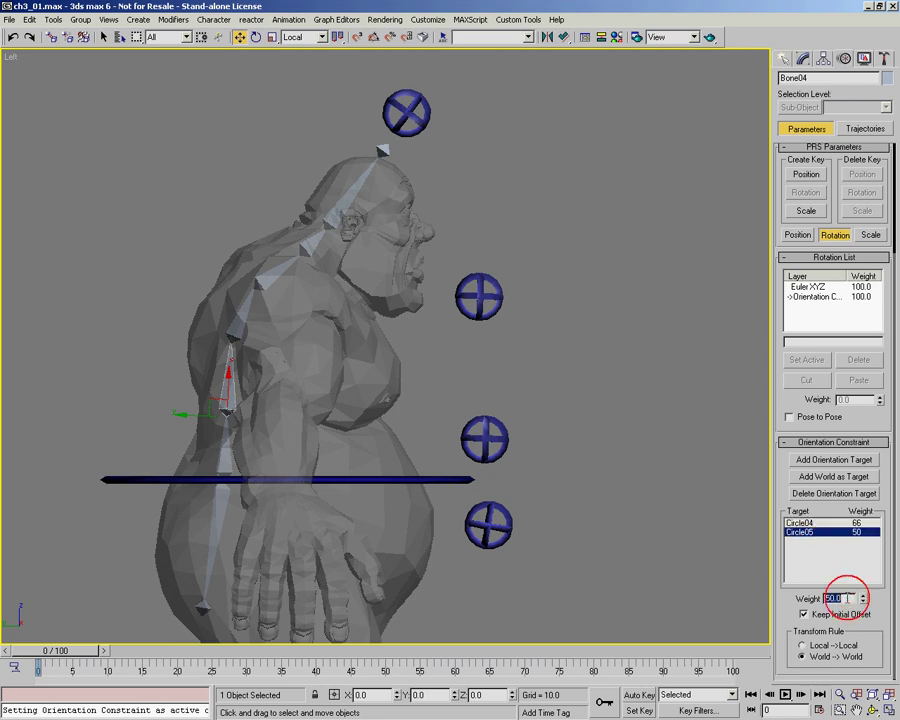
type("33")
Test-rotate the Circle04 and Circle05 controls to check the weighted spine response, cancelling each rotation.
right_click(575, 432)
left_click(546, 438)
left_click(484, 438)
left_click_drag(519, 416, 516, 468)
right_click(516, 468)
left_click_drag(510, 410, 505, 312)
left_click(482, 297)
left_click_drag(504, 266, 518, 382)
right_click(518, 382)
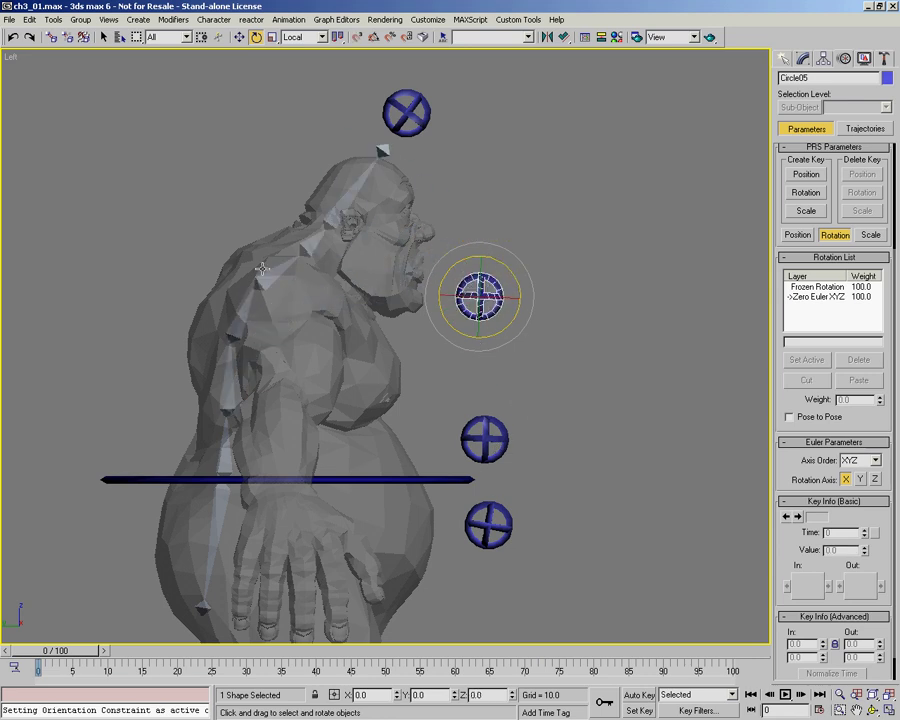
Add an Orientation Constraint to the third spine bone, Bone10, targeting the Circle04 control.
left_click(241, 319)
middle_click_drag(348, 361, 333, 340)
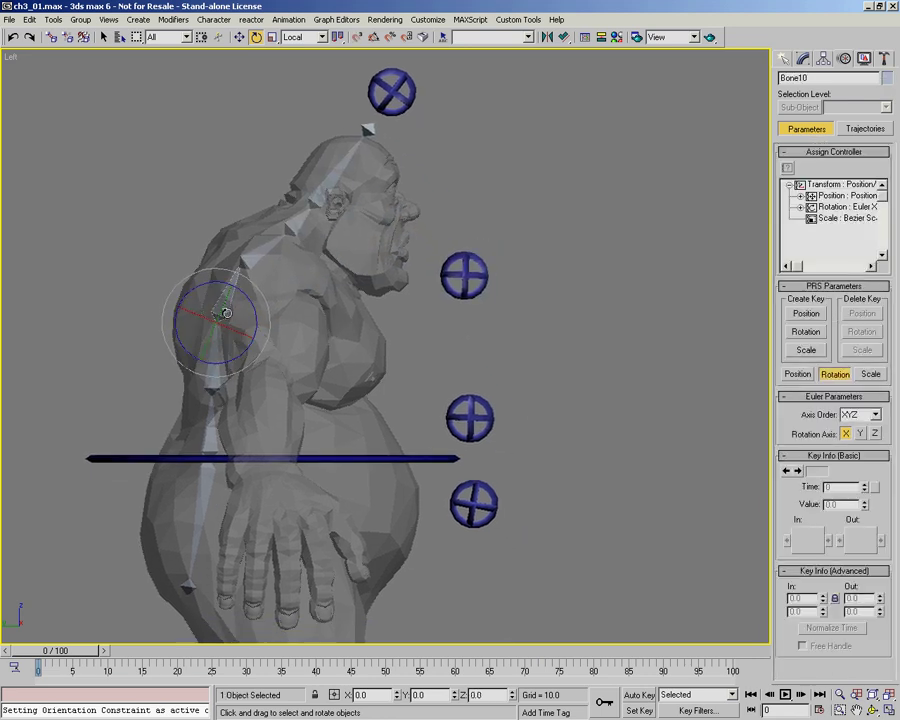
right_click(326, 361)
left_click(367, 353)
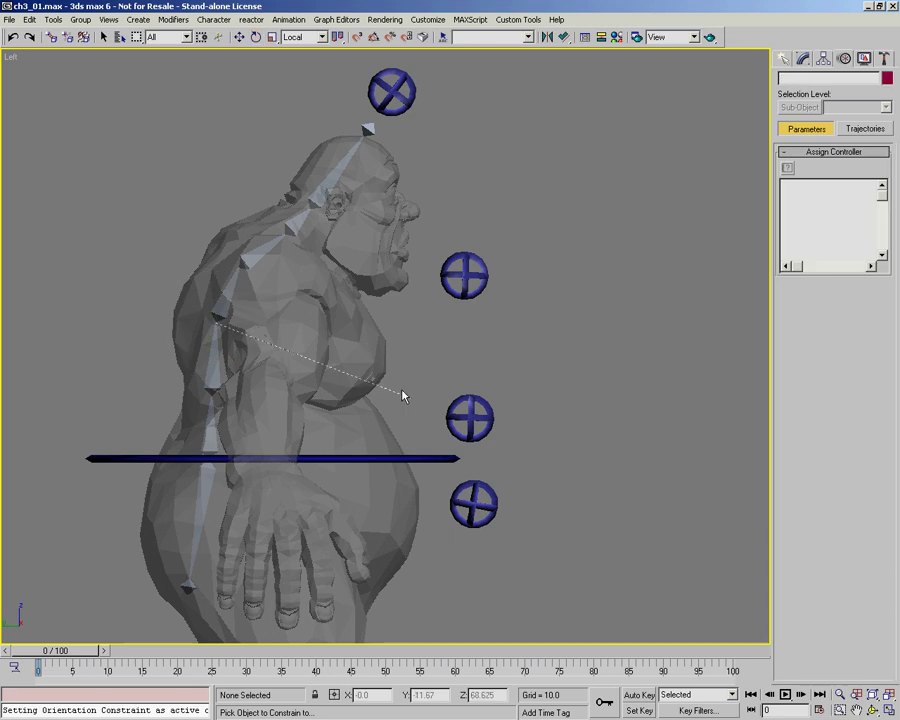
left_click(470, 421)
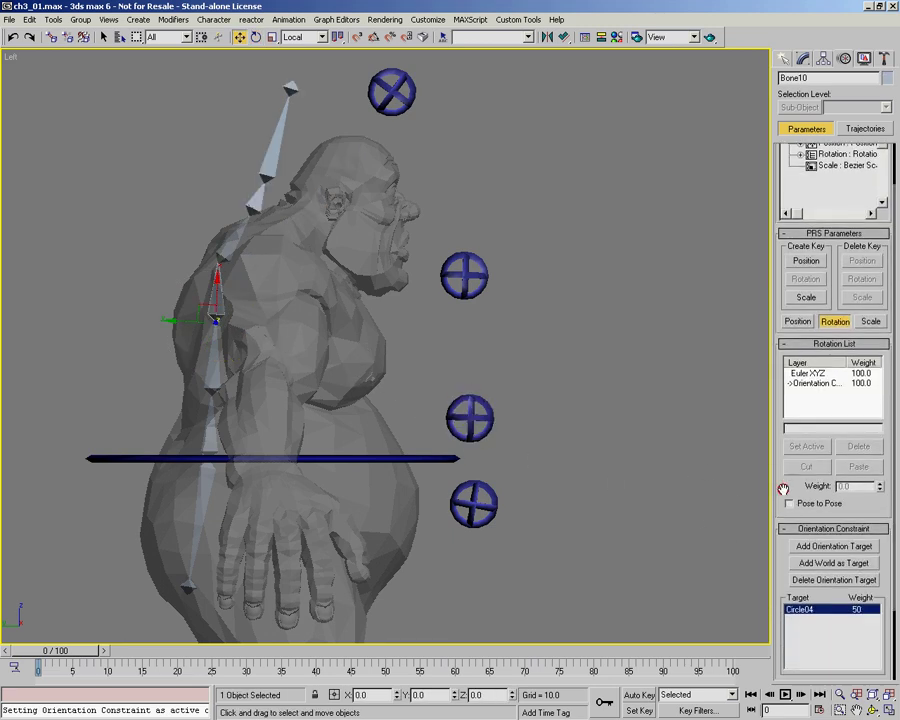
Keep the initial offset on Bone10's Orientation Constraint and set the Circle04 target weight to 33.5.
scroll(782, 547, "down", 3)
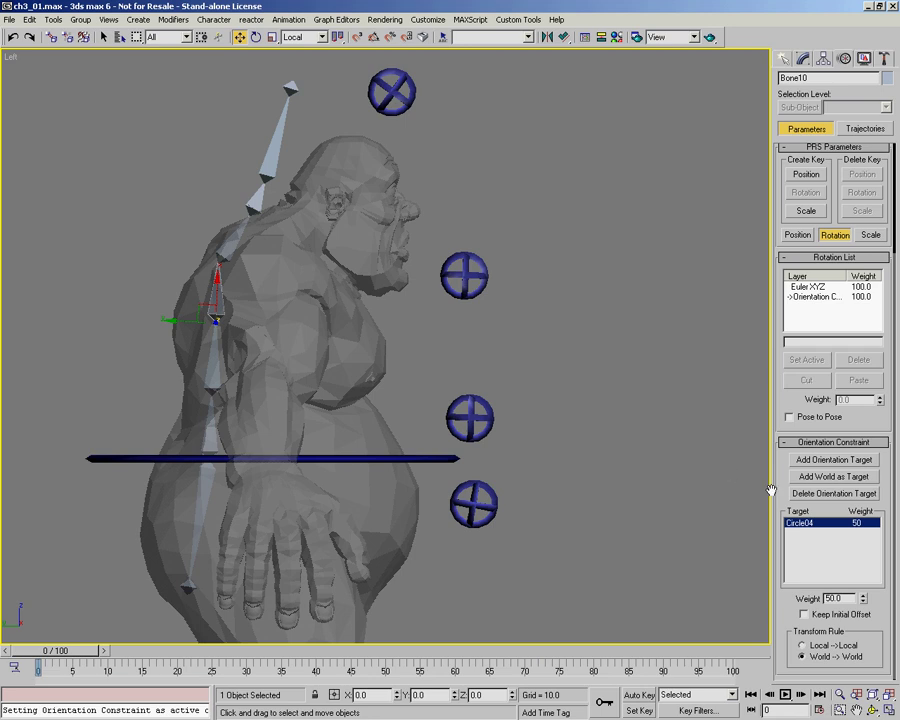
left_click(815, 616)
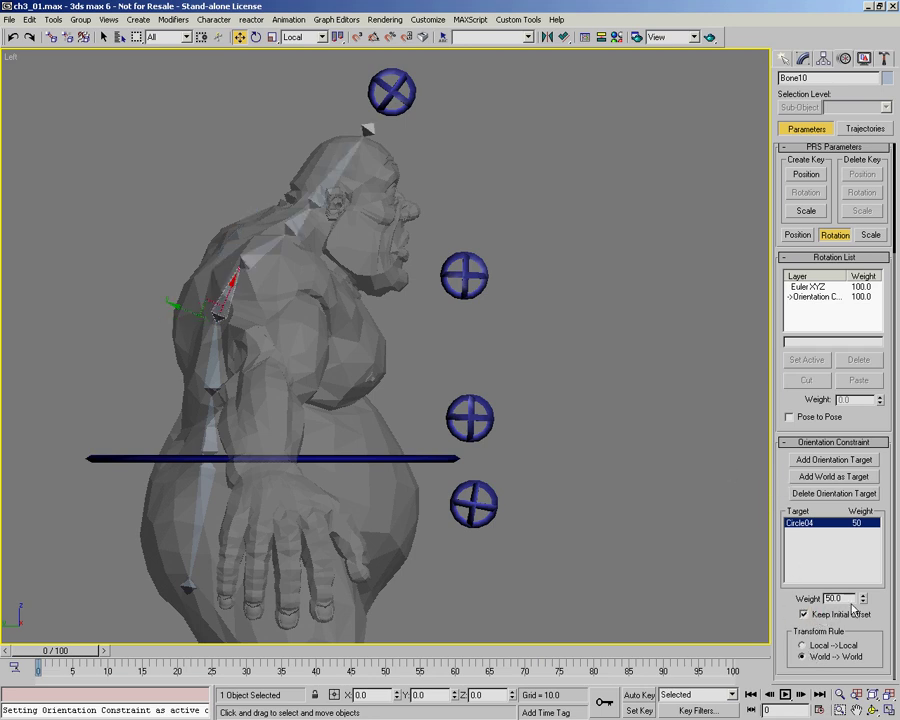
double_click(847, 598)
type("33.5")
key("Return")
Add the chest-level control, Circle05, as a second orientation target for Bone10 with a weight of 66.5.
right_click(326, 360)
left_click(369, 347)
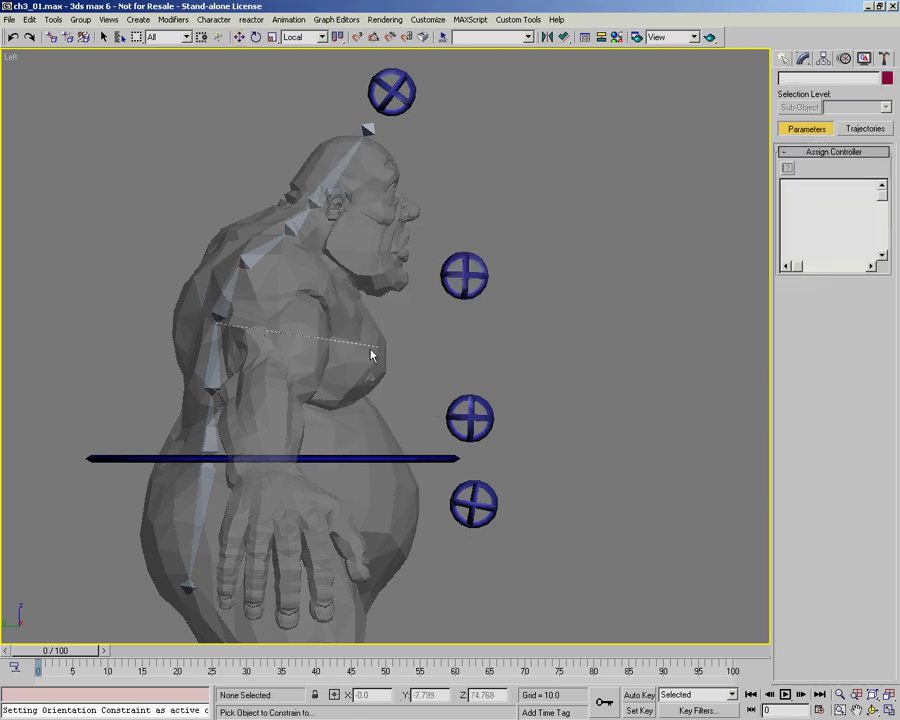
left_click(474, 276)
type("66.5")
key("Return")
Test-rotate the Circle05 and Circle04 controls to check how the third spine bone follows, cancelling each rotation.
right_click(455, 333)
left_click(468, 364)
left_click(482, 282)
left_click_drag(498, 255, 468, 108)
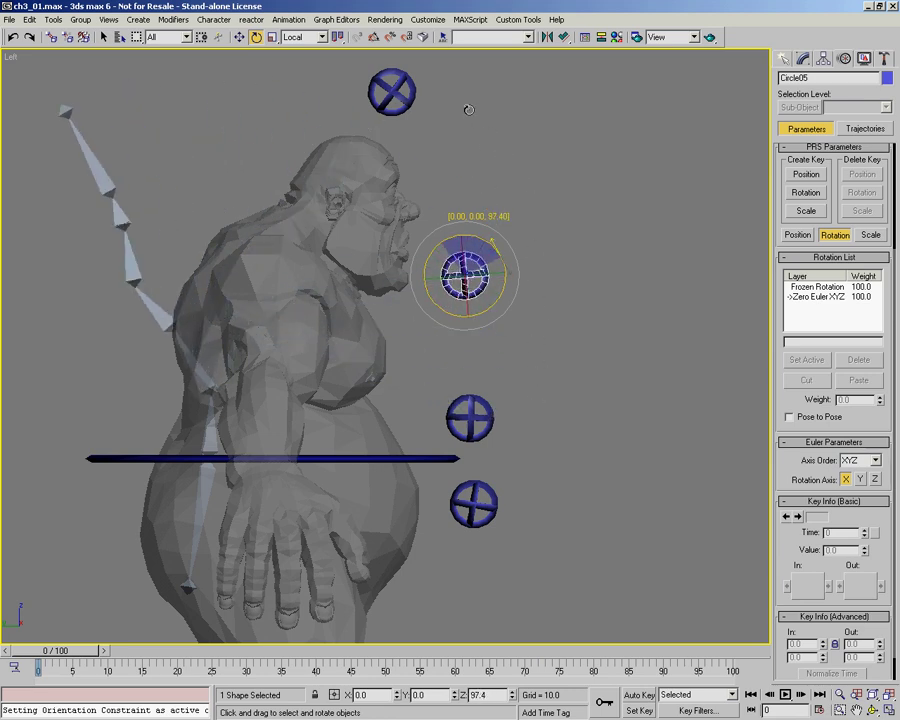
right_click(468, 108)
left_click_drag(484, 406, 258, 208)
right_click(258, 208)
Add an Orientation Constraint to the top spine bone, Bone05, targeting the Circle05 control, and keep its initial offset.
left_click(259, 252)
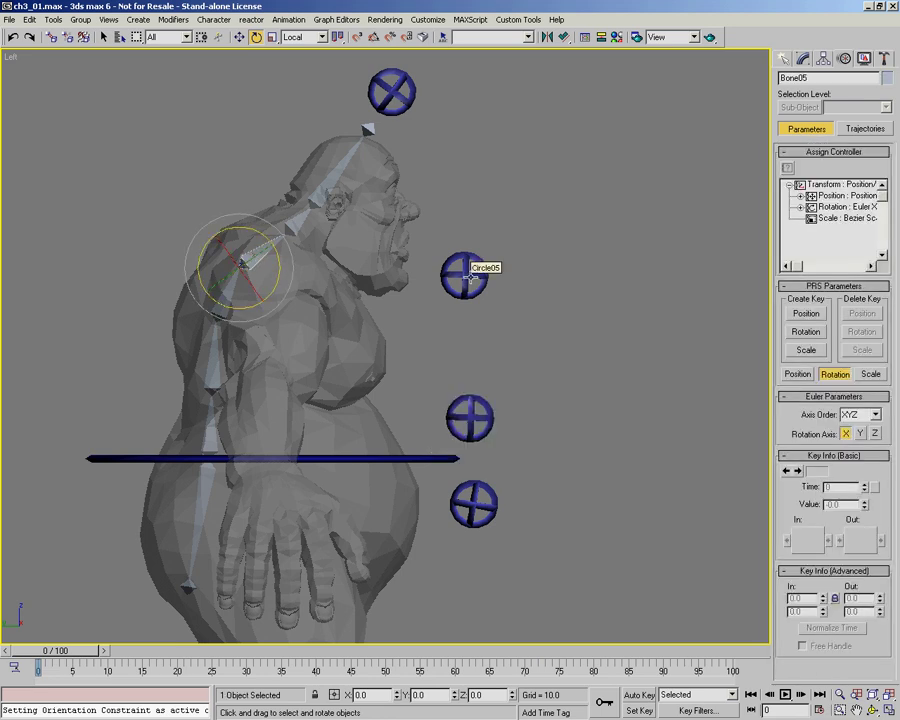
middle_click_drag(470, 277, 468, 282)
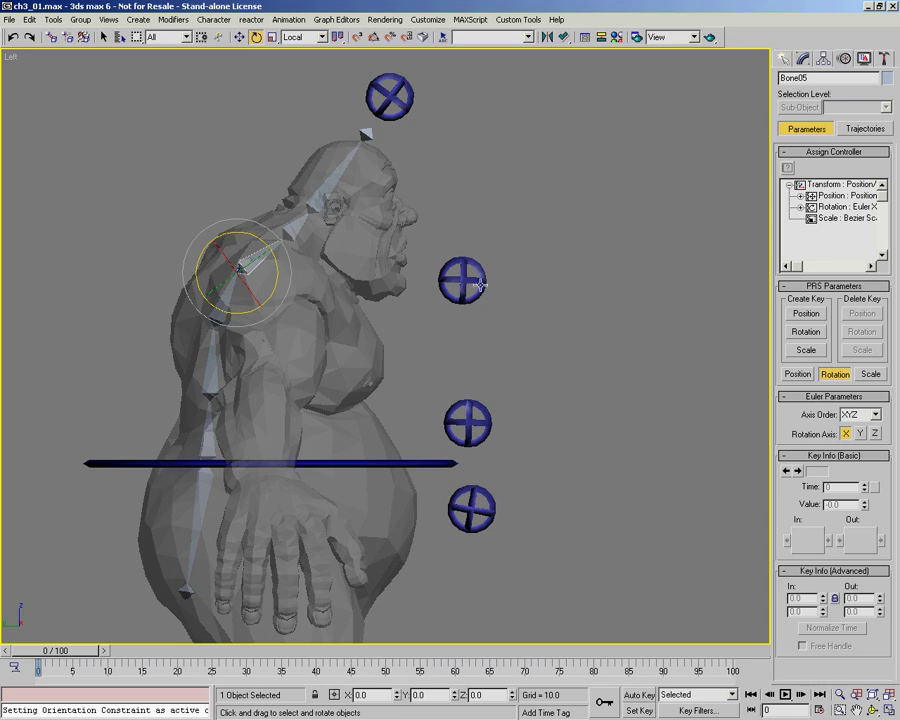
right_click(394, 310)
left_click(406, 307)
left_click(472, 281)
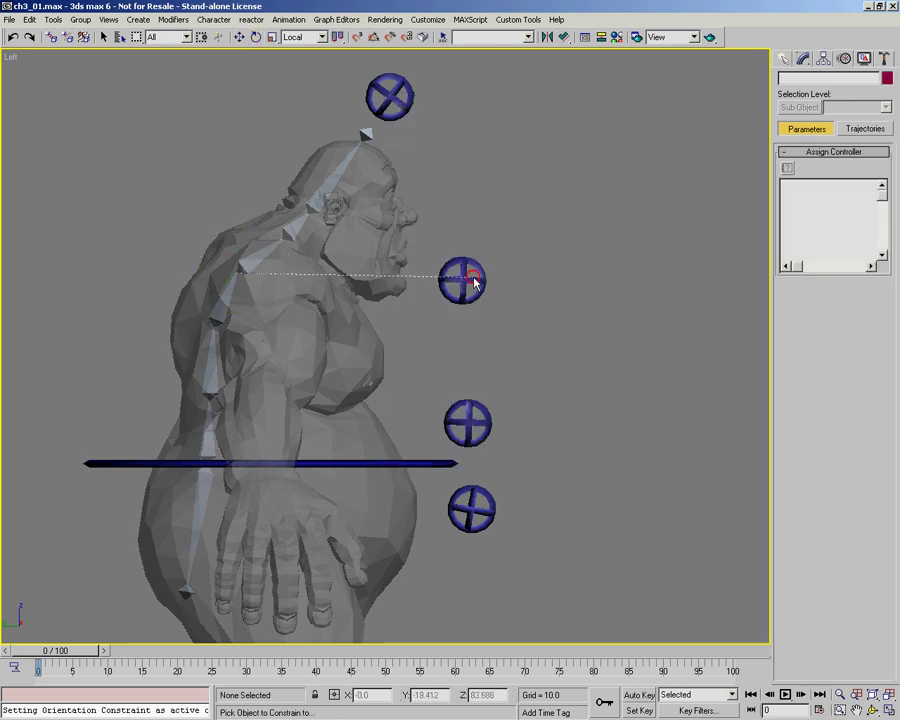
left_click(471, 283)
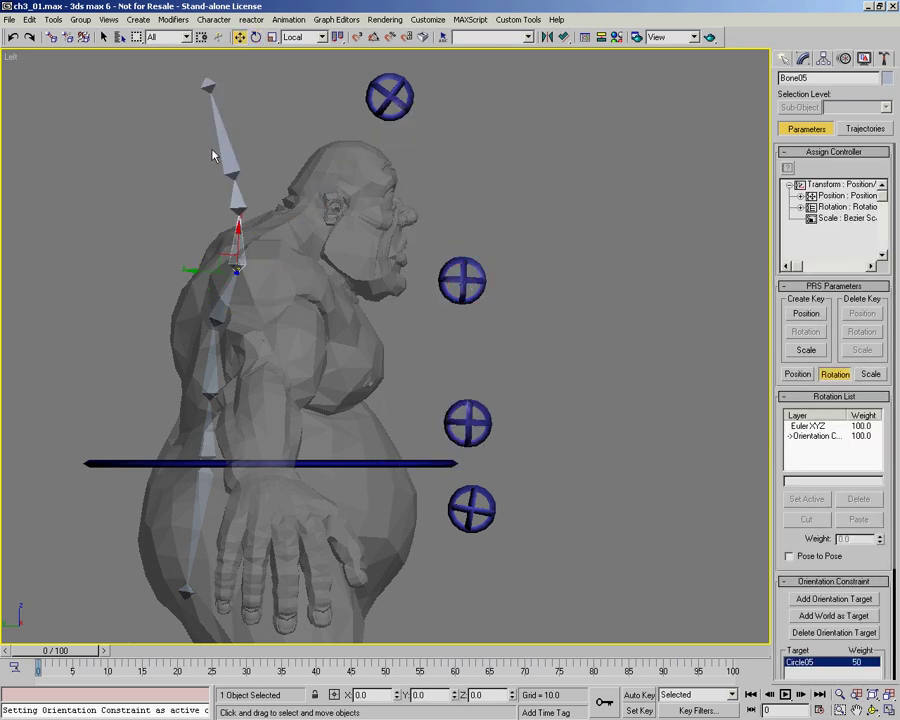
scroll(790, 420, "down", 3)
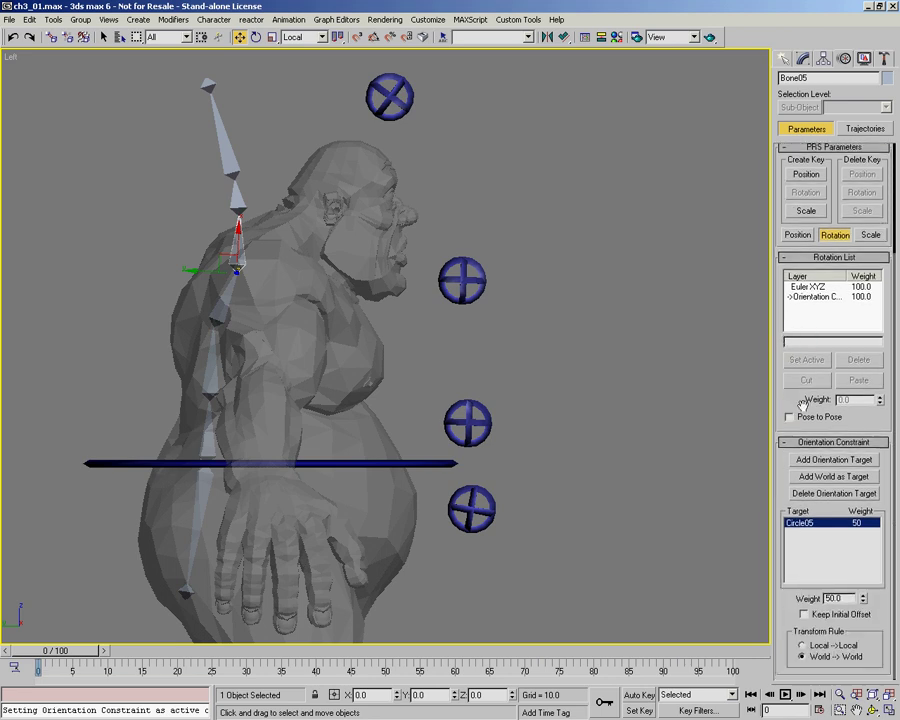
left_click(804, 614)
Test-rotate the Circle05 control to check the upper spine's response with Bone05 constrained, cancelling the rotation.
middle_click_drag(428, 321, 426, 336)
right_click(421, 331)
left_click(445, 363)
left_click(472, 295)
left_click(471, 296)
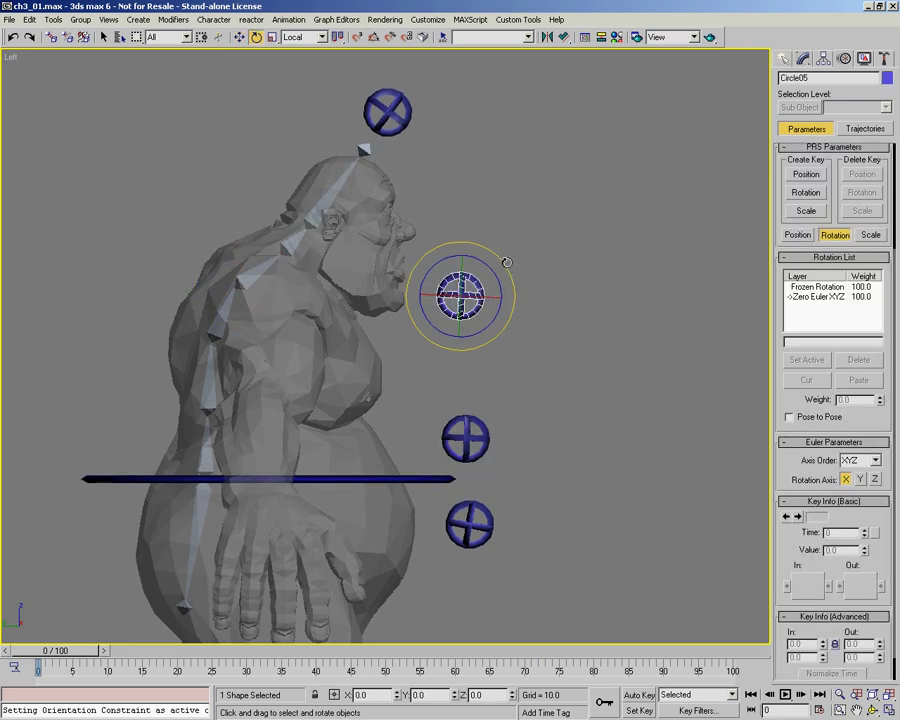
left_click_drag(502, 261, 518, 364)
right_click(518, 364)
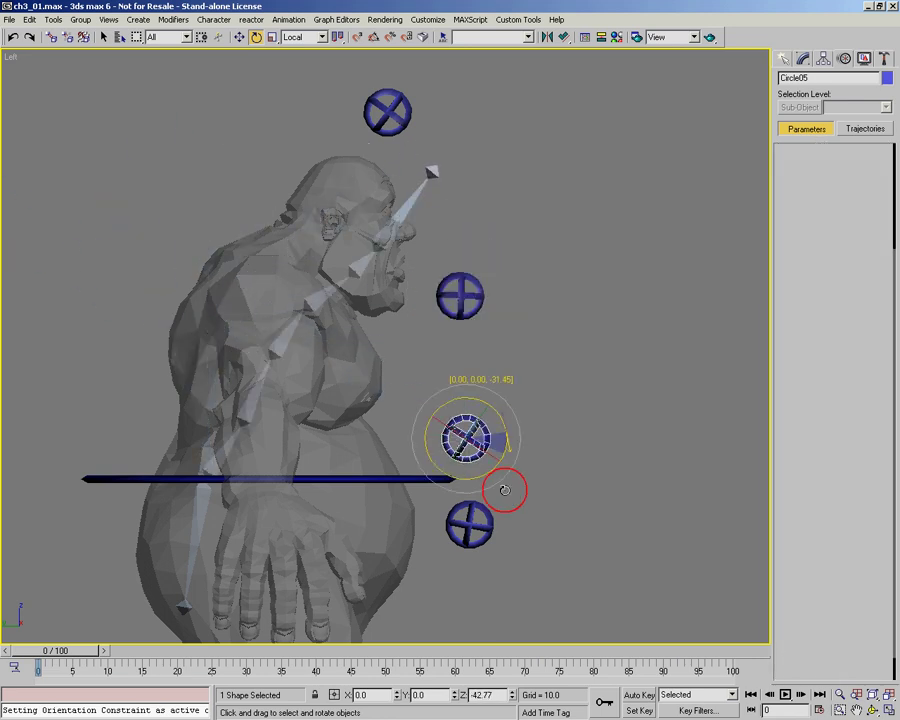
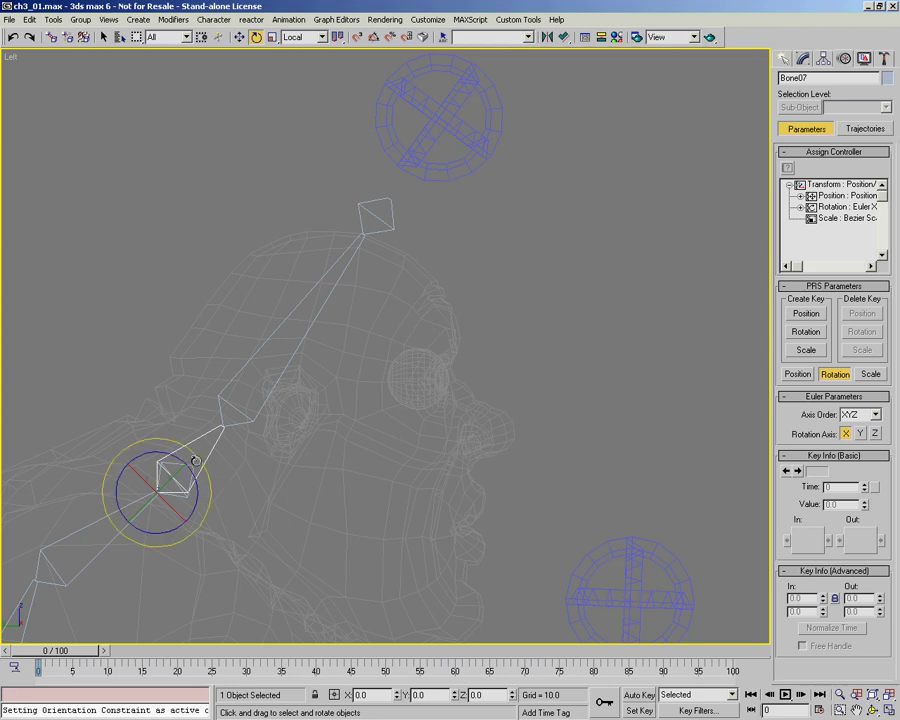
Add an Orientation Constraint to Bone07 at the neck, targeting Bone06, and keep its initial offset.
middle_click_drag(188, 470, 227, 459)
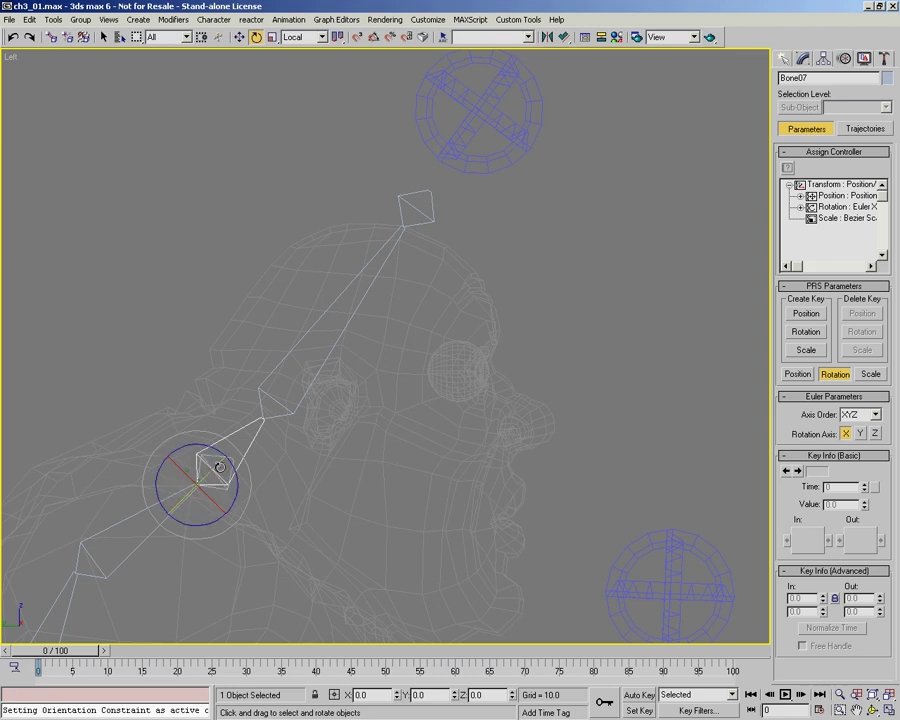
middle_click_drag(229, 463, 225, 463)
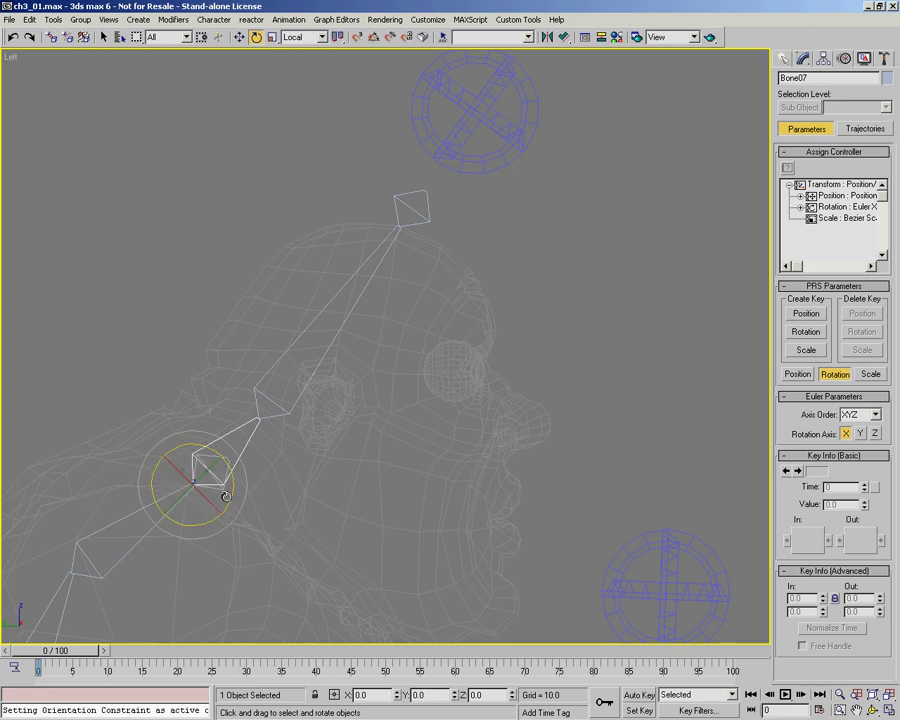
right_click(272, 467)
left_click(303, 463)
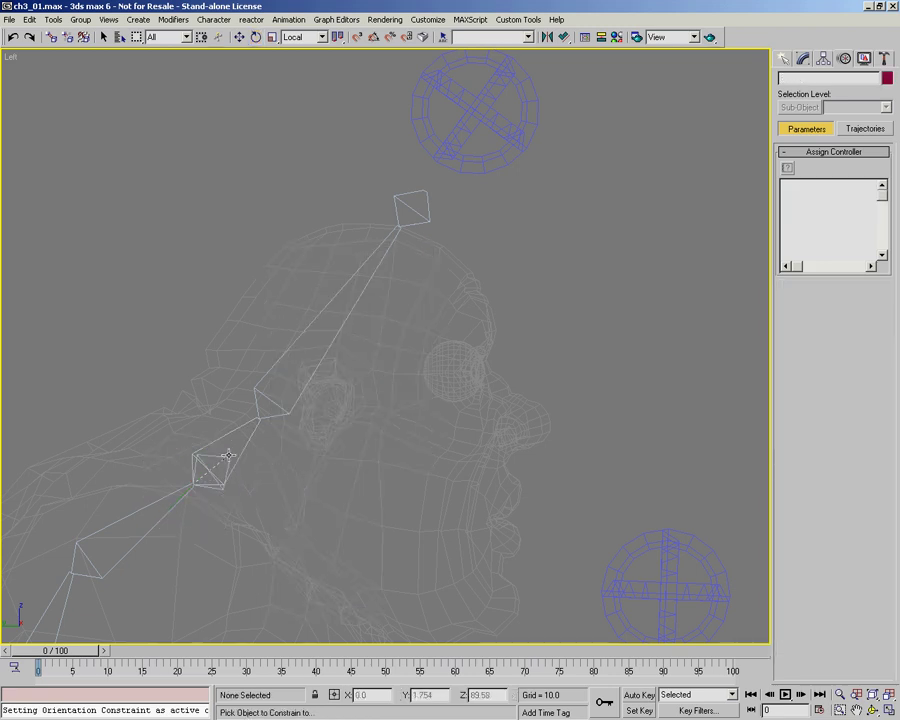
left_click(228, 459)
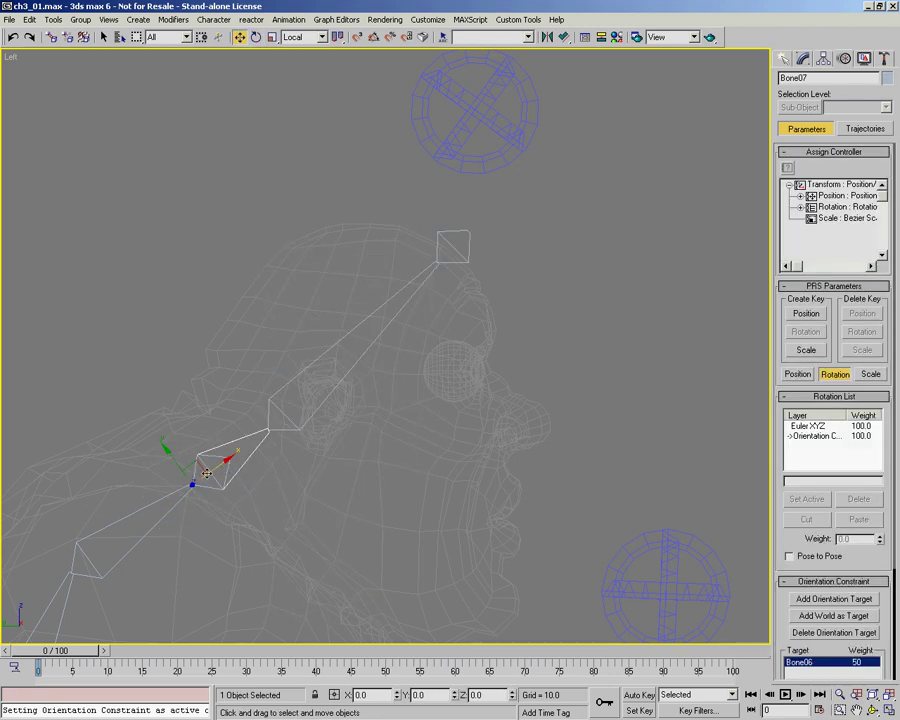
scroll(835, 560, "down", 3)
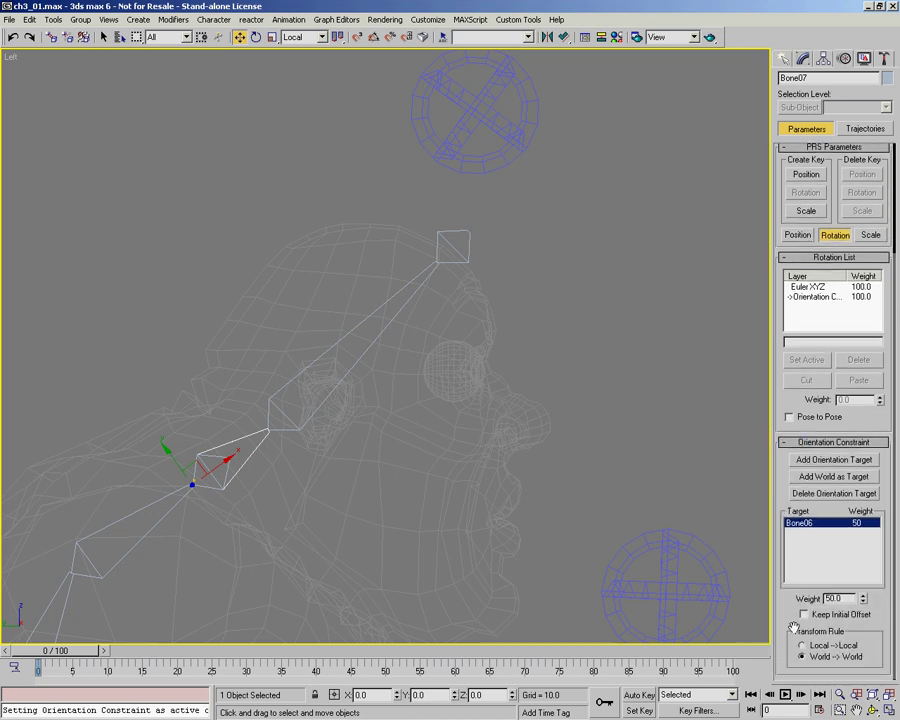
left_click(803, 614)
Add the head control, Circle06, as a second orientation target for Bone07.
middle_click_drag(336, 390, 311, 428)
right_click(331, 421)
left_click(331, 417)
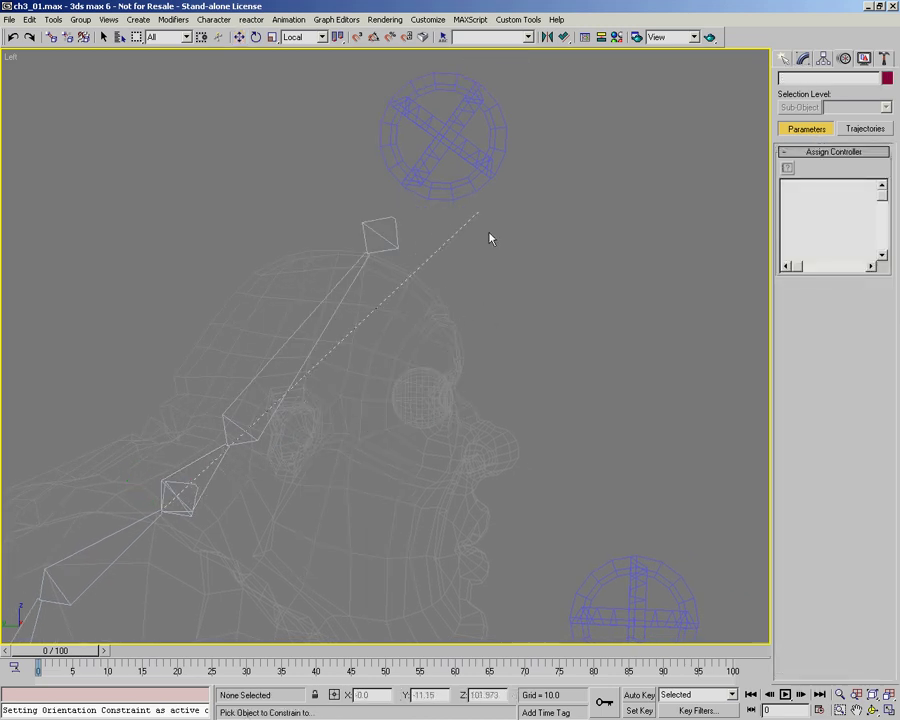
left_click(466, 185)
middle_click_drag(410, 378, 415, 363)
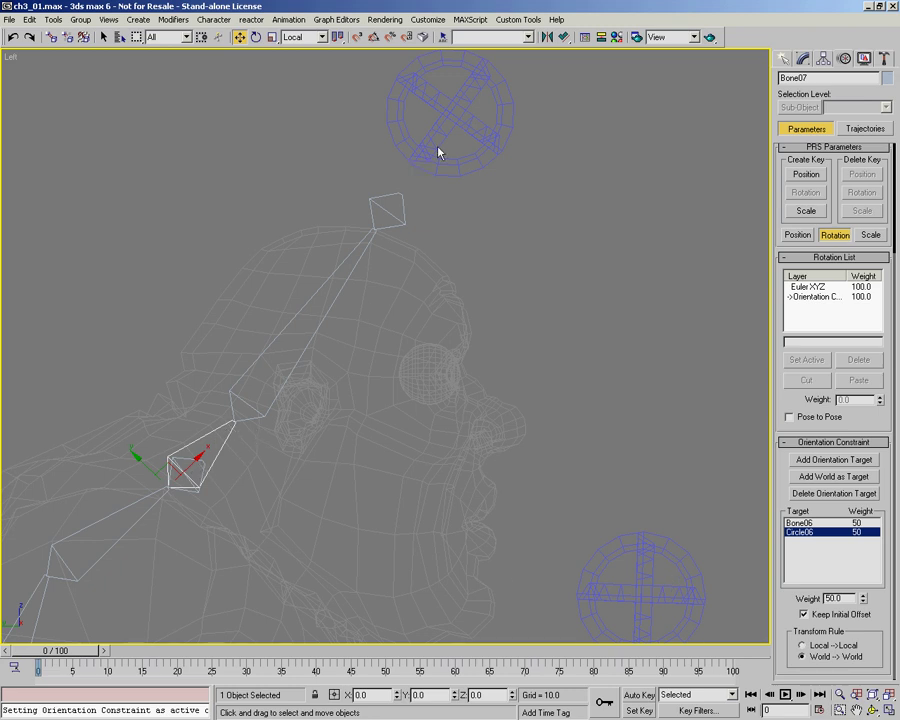
Constrain the head bone, Bone08, to the orientation of the Circle06 control.
left_click(290, 318)
right_click(317, 399)
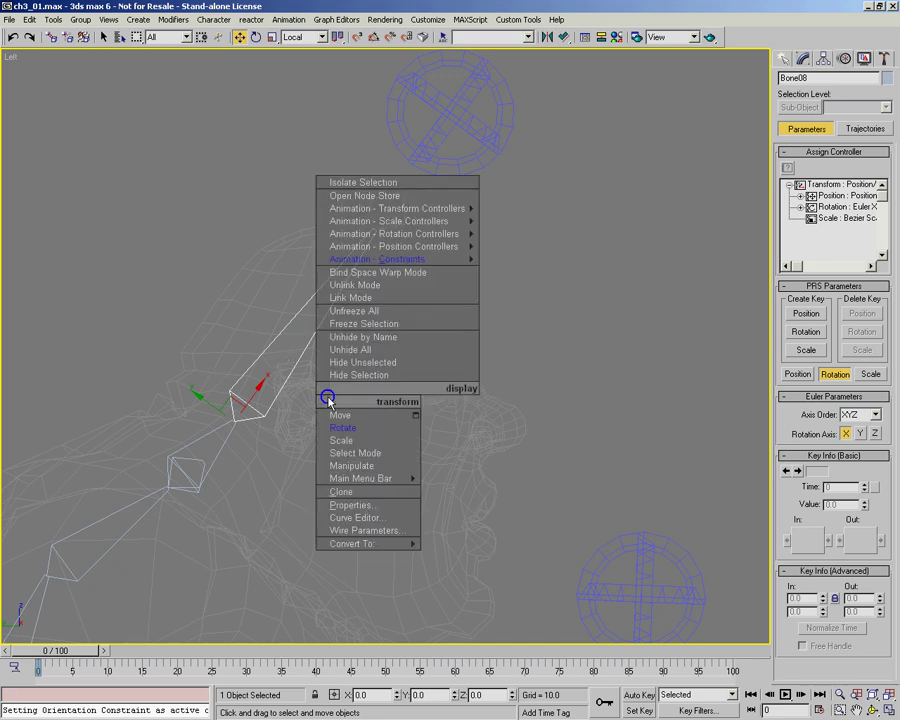
left_click(341, 387)
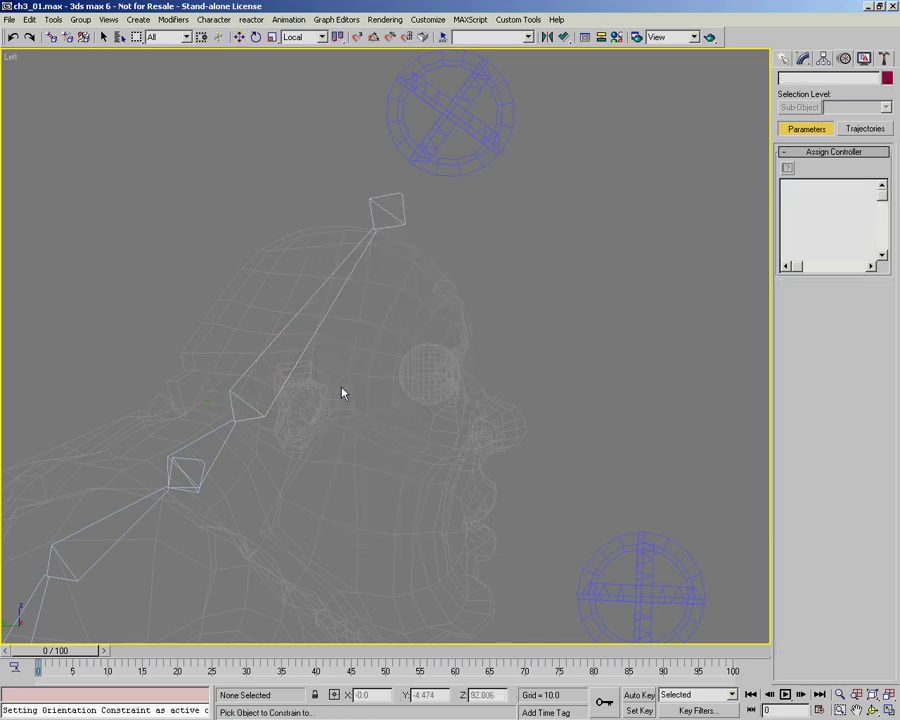
left_click(465, 160)
middle_click_drag(541, 342, 487, 266)
Show the character shaded and test-rotate the Circle06 control to check the head and neck bones, cancelling the rotation.
scroll(487, 266, "down", 4)
middle_click_drag(467, 324, 409, 263)
key("F3")
key("alt+z")
left_click_drag(412, 225, 452, 197)
right_click(460, 235)
left_click(482, 261)
left_click(418, 130)
left_click_drag(418, 132, 443, 151)
right_click(443, 151)
Test-rotate the Circle05 control, then Circle05 and Circle06 together, to check the upper spine and head, cancelling the rotation.
left_click(469, 256)
left_click(468, 254)
left_click_drag(480, 260, 500, 256)
left_click(471, 358)
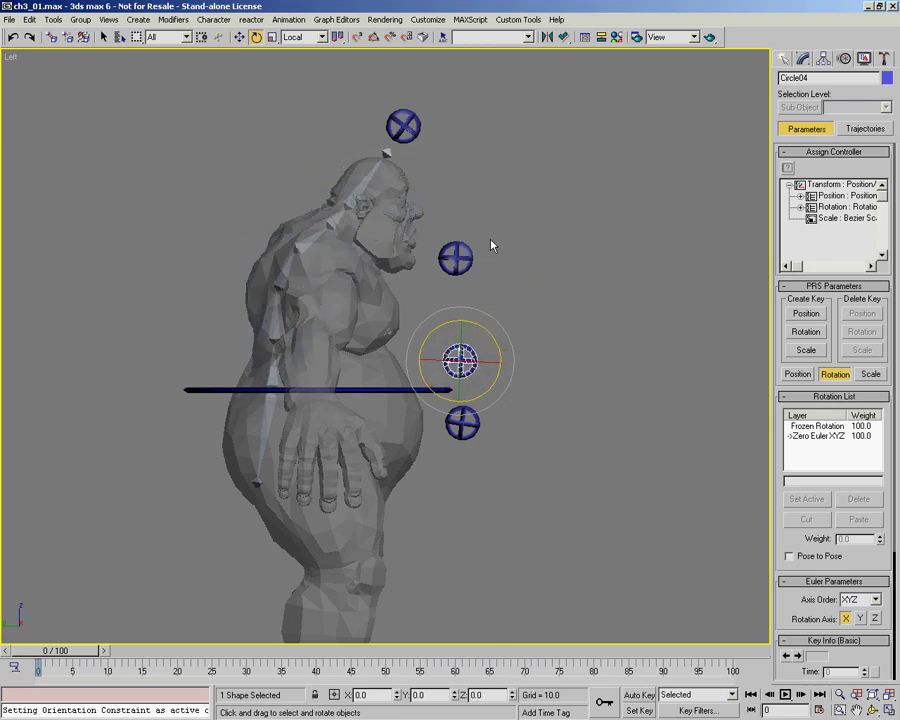
left_click(455, 258)
left_click(415, 125, "ctrl")
left_click_drag(470, 221, 524, 275)
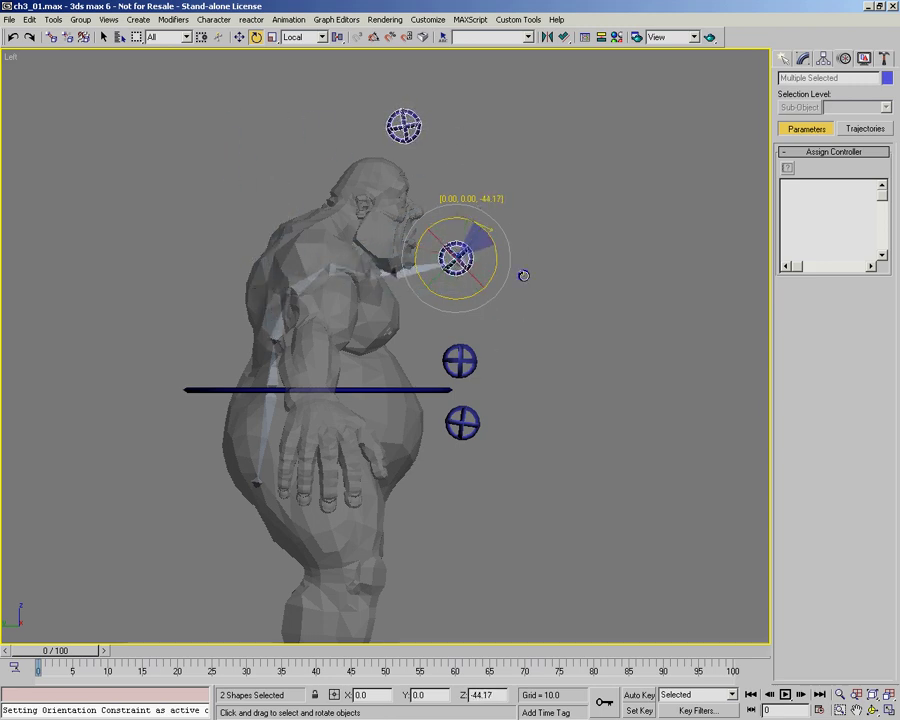
right_click(524, 275)
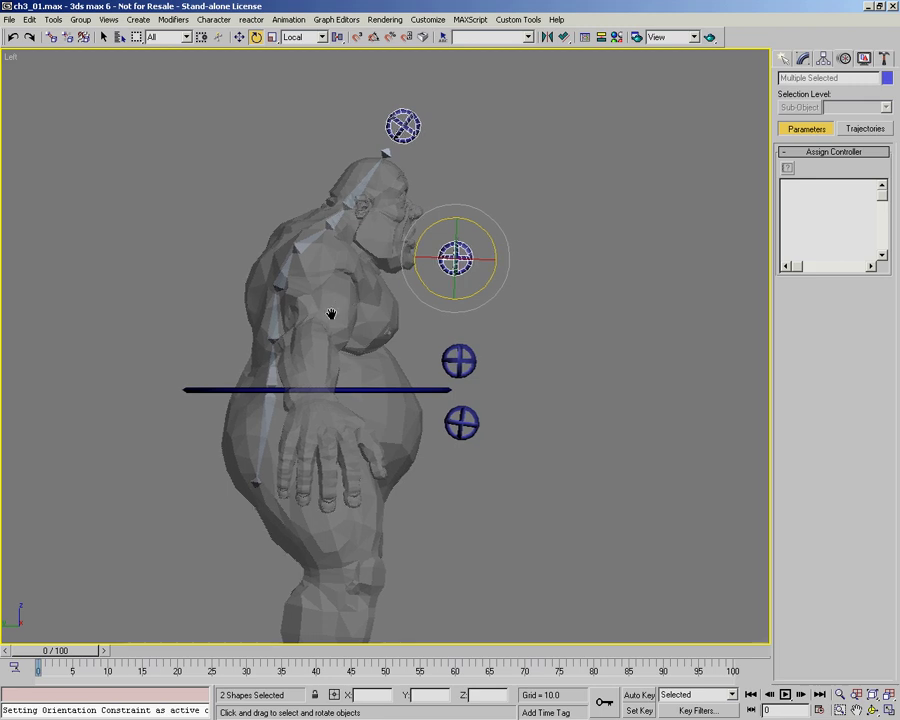
Test-rotate the Circle04 control to check how the whole spine bends, reverting each rotation.
middle_click_drag(331, 313, 308, 328)
scroll(317, 269, "up", 6)
left_click(457, 390)
middle_click_drag(432, 363, 298, 420, "alt")
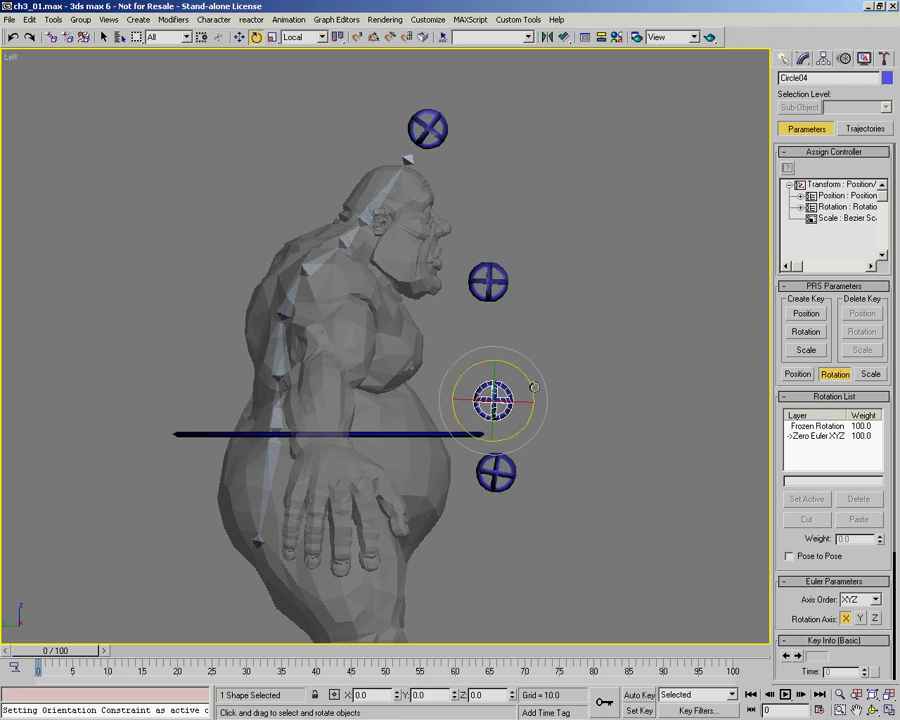
left_click_drag(527, 376, 548, 440)
right_click(548, 440)
left_click_drag(521, 373, 550, 420)
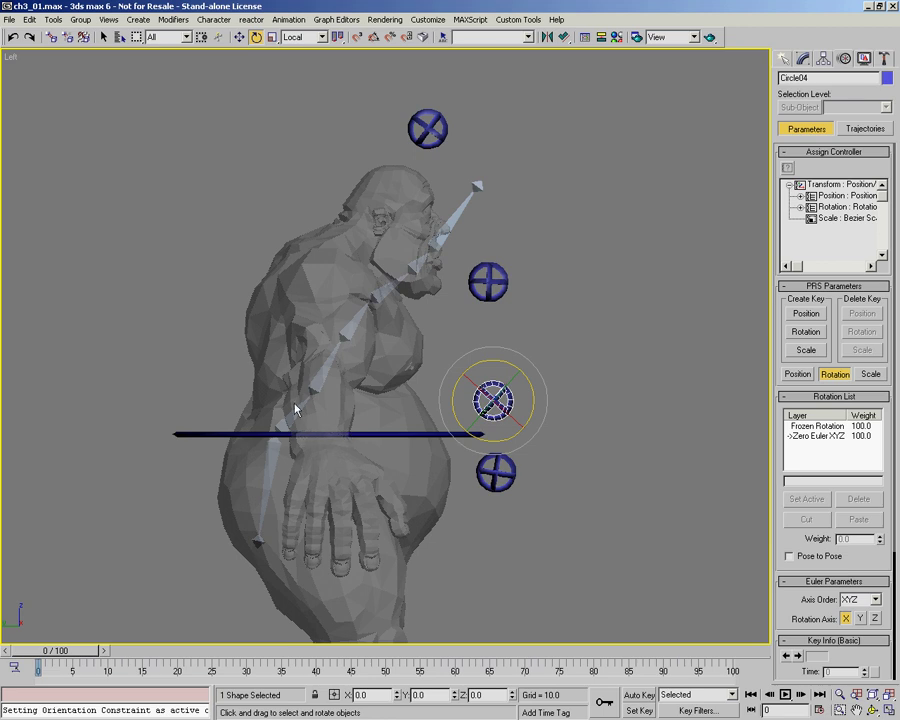
key("ctrl+z")
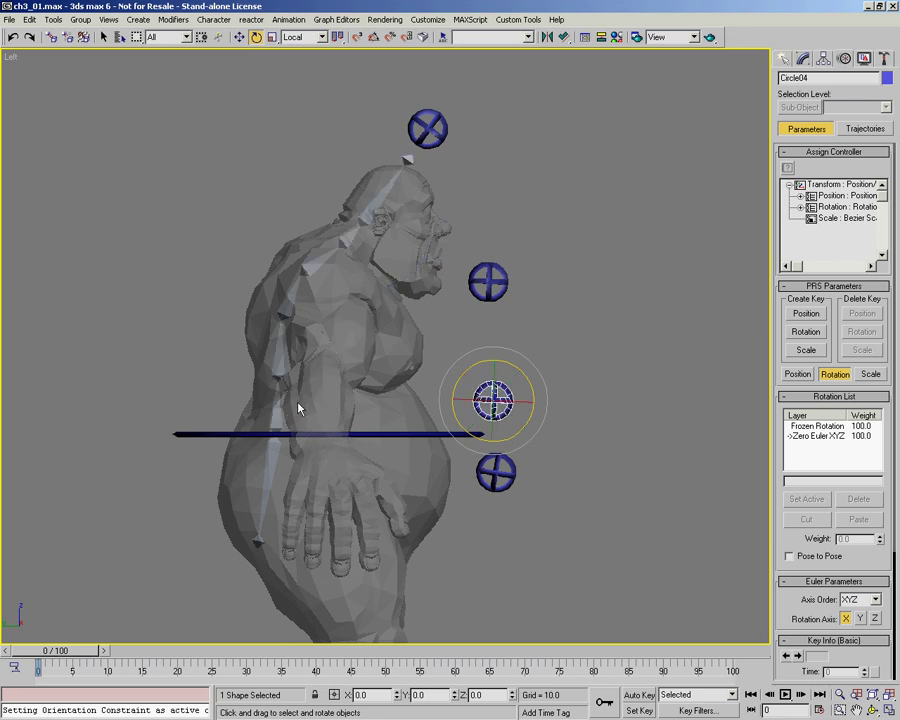
Select Bone03 at the base of the spine and examine it up close from an angled view.
middle_click_drag(323, 390, 317, 393)
key("alt+z")
left_click_drag(296, 414, 321, 388)
key("e")
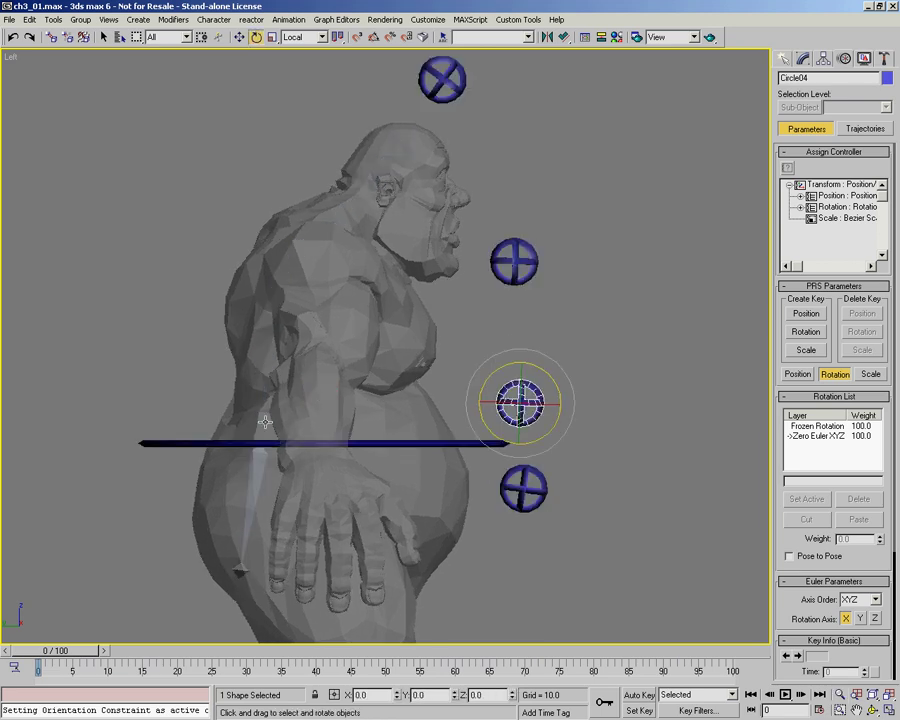
left_click(258, 424)
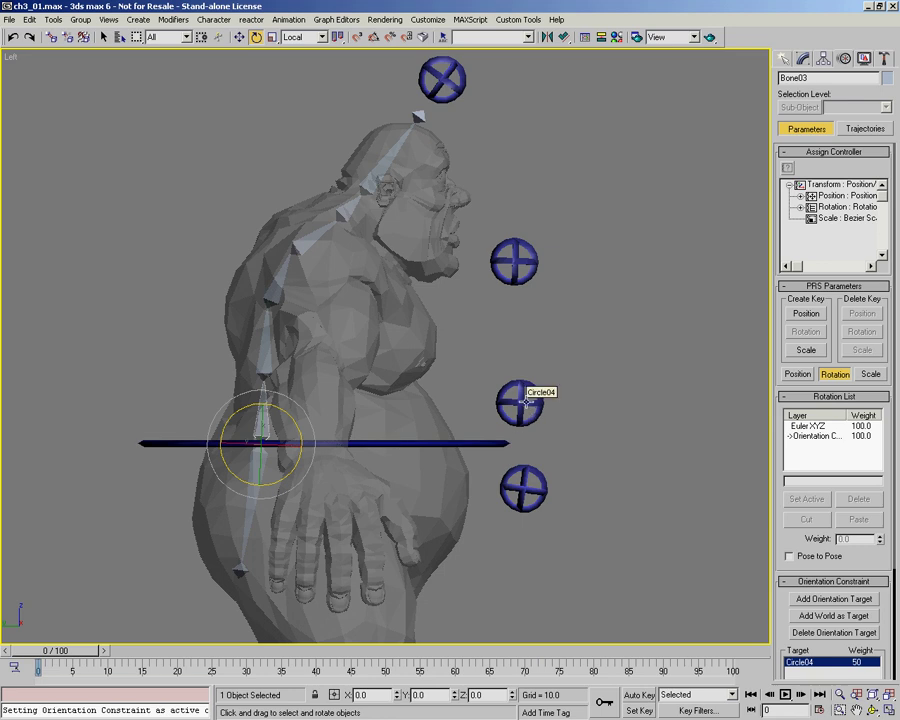
middle_click_drag(325, 388, 268, 428)
middle_click_drag(268, 428, 264, 438, "ctrl+alt")
left_click_drag(263, 438, 249, 339)
key("e")
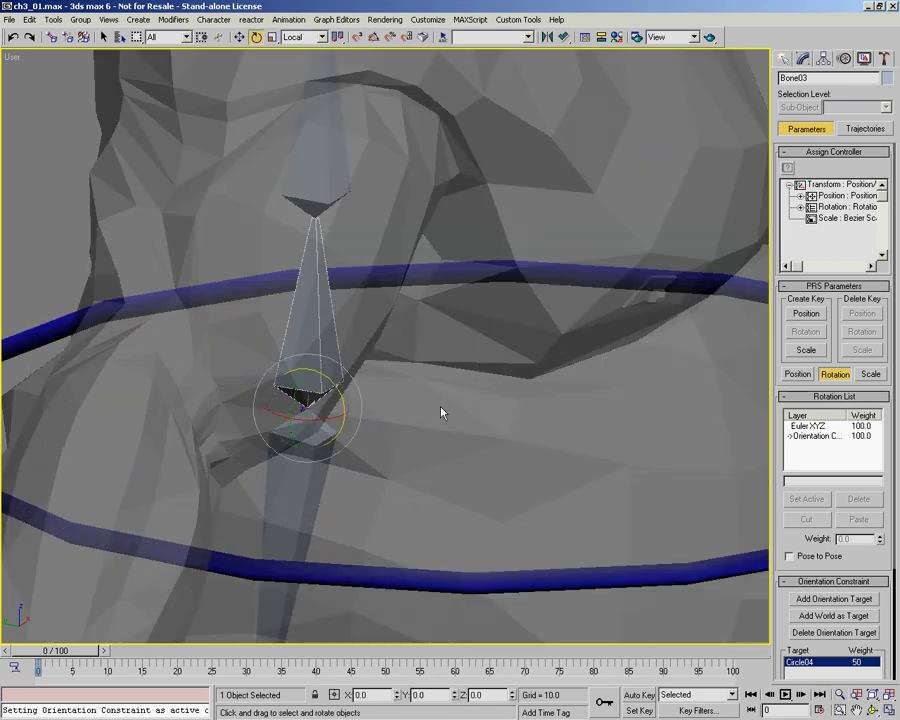
middle_click_drag(426, 392, 757, 279, "alt")
Create a Point helper beside the base of Bone03 and set its size to 2.
left_click(783, 58)
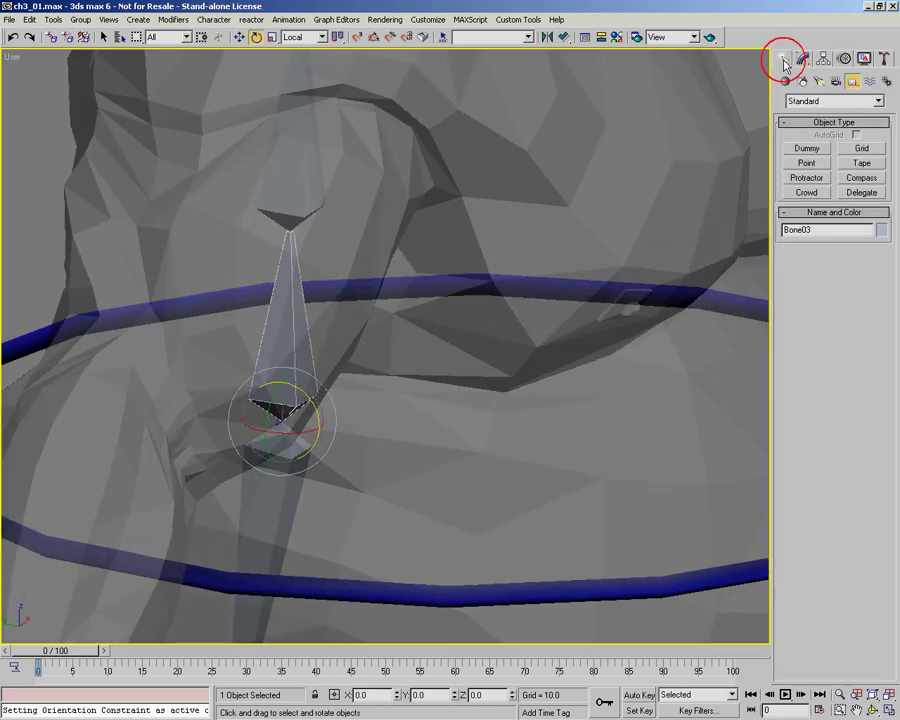
left_click(806, 161)
left_click(405, 414)
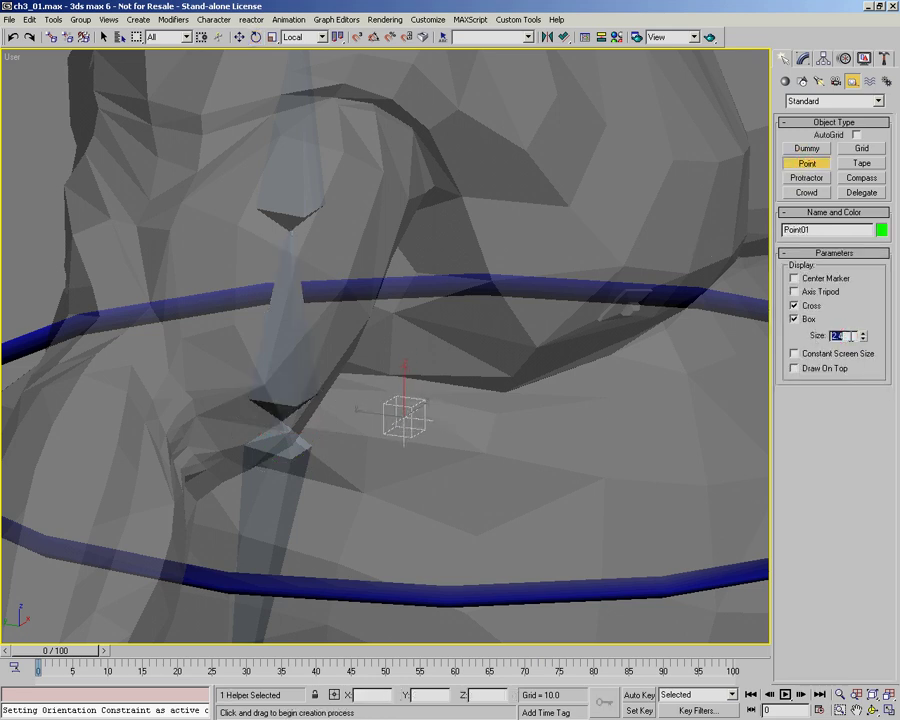
type("2")
key("Return")
Align the Point helper to Bone03, matching pivot points on X, Y and Z position and orientation on all three axes.
middle_click_drag(488, 393, 497, 379)
key("alt+z")
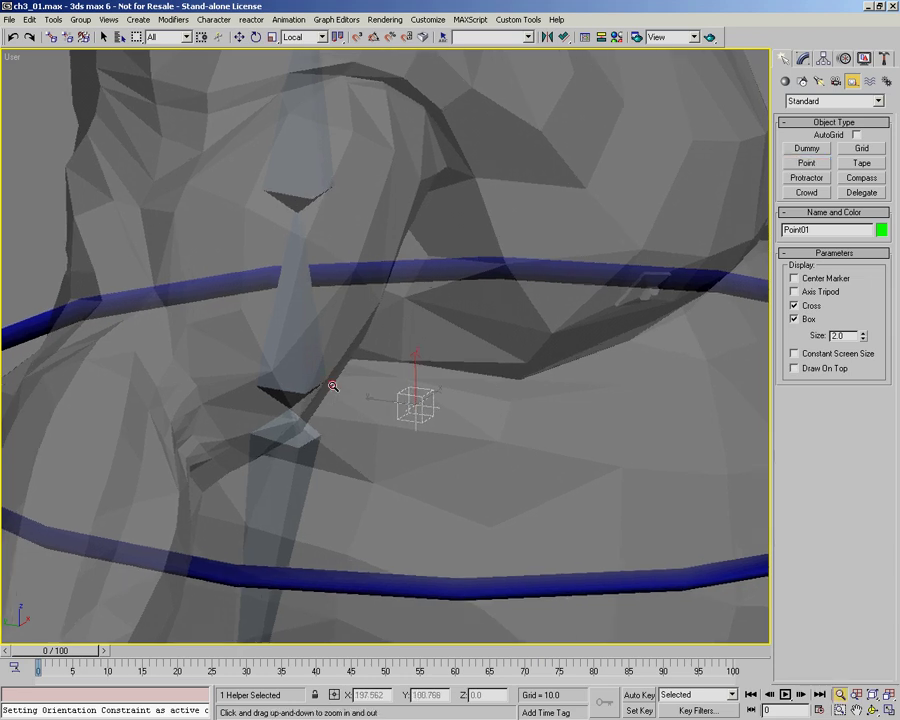
left_click_drag(333, 387, 334, 378)
left_click(564, 37)
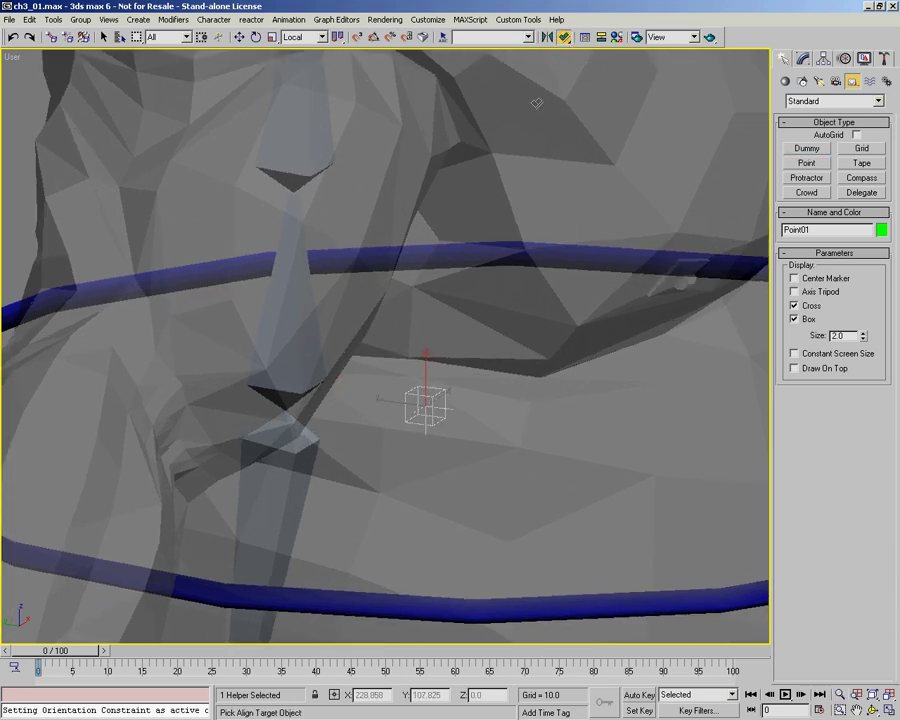
left_click(295, 378)
left_click(376, 287)
left_click(403, 285)
left_click(457, 285)
left_click(355, 416)
left_click(404, 416)
left_click(452, 417)
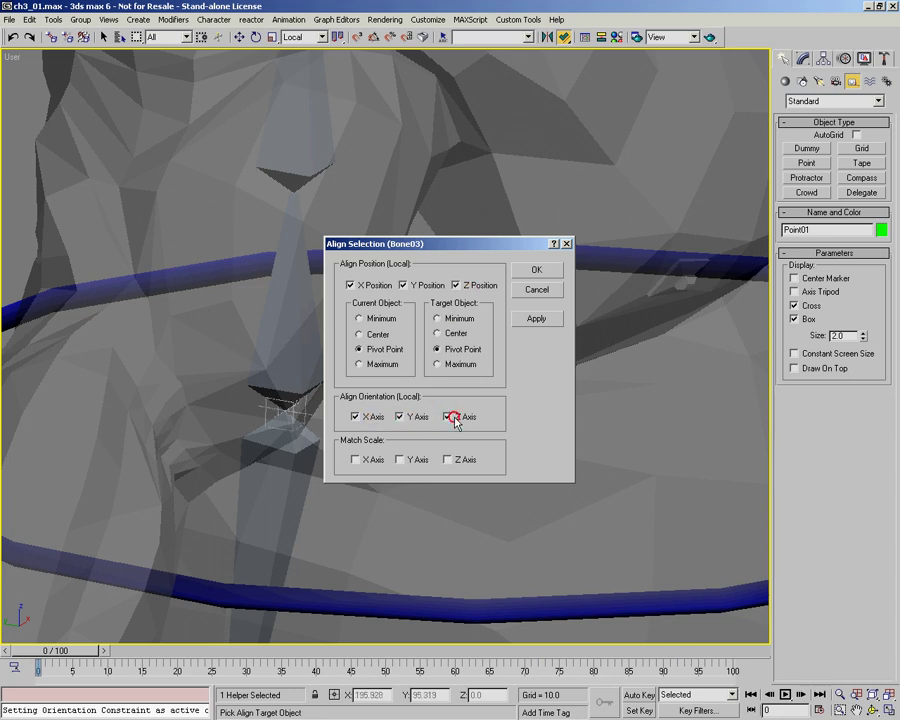
left_click(560, 270)
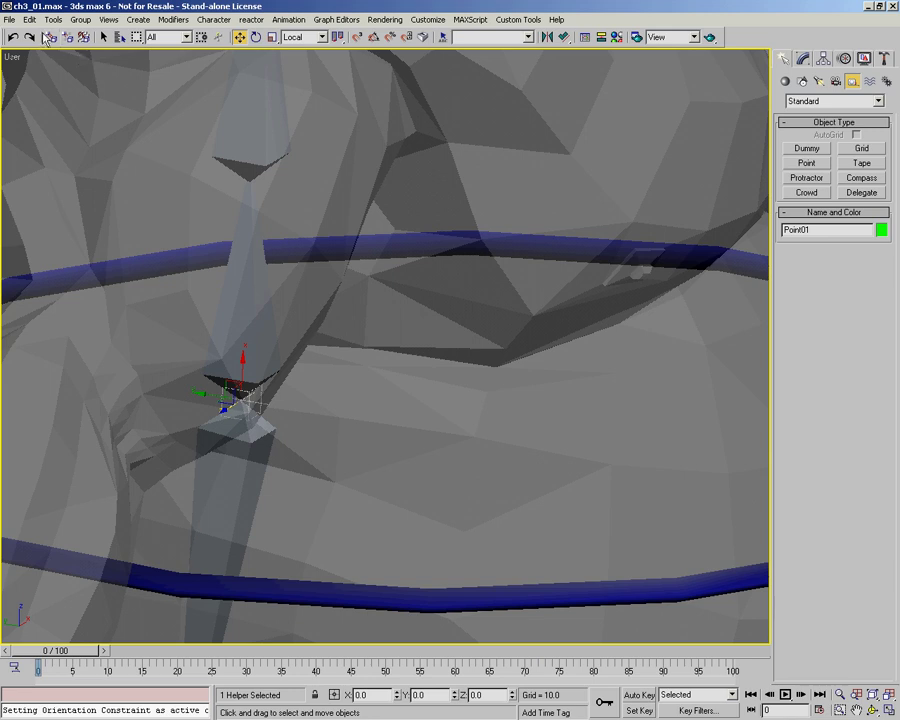
Link the Point helper to the large ring control around the hips and leave link mode.
left_click(52, 37)
left_click_drag(263, 401, 575, 249)
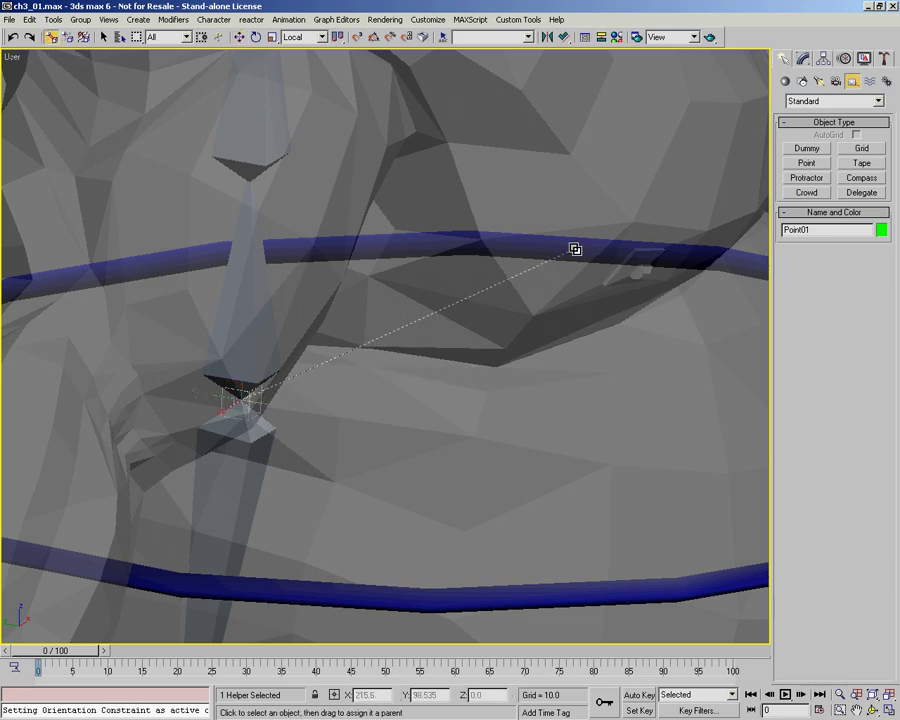
scroll(438, 325, "down", 5)
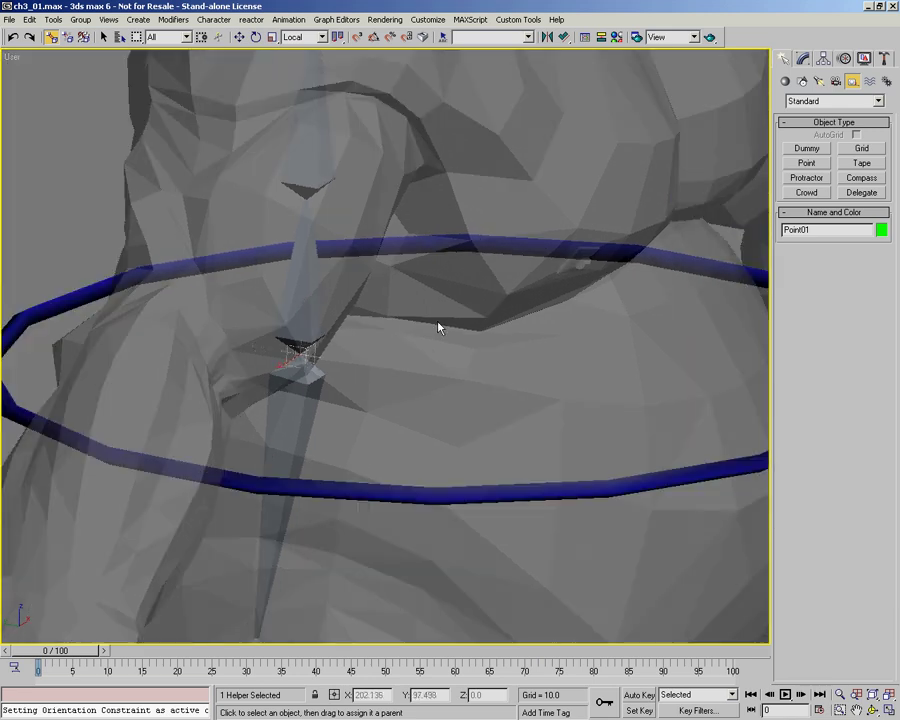
middle_click_drag(446, 325, 311, 321)
right_click(372, 326)
left_click(388, 342)
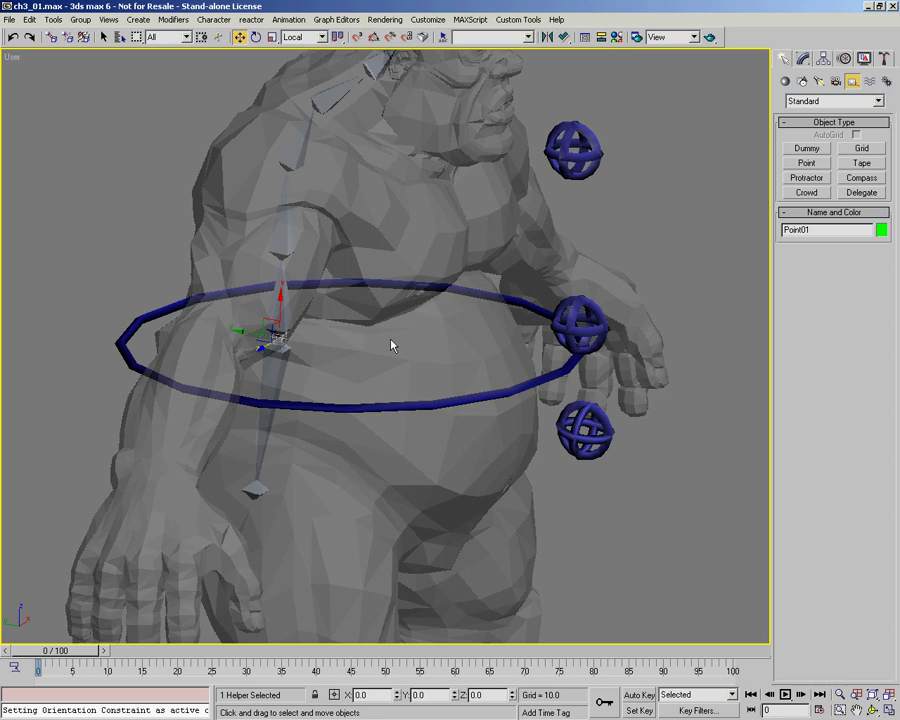
Show the model in wireframe and add the Point01 helper as a second orientation target for Bone03.
scroll(280, 305, "up", 2)
left_click(287, 310)
key("F3")
key("alt+z")
mouse_move(313, 352)
left_mouse_down()
mouse_move(323, 309)
mouse_move(284, 323)
left_mouse_up()
key("ctrl+p")
left_click(844, 59)
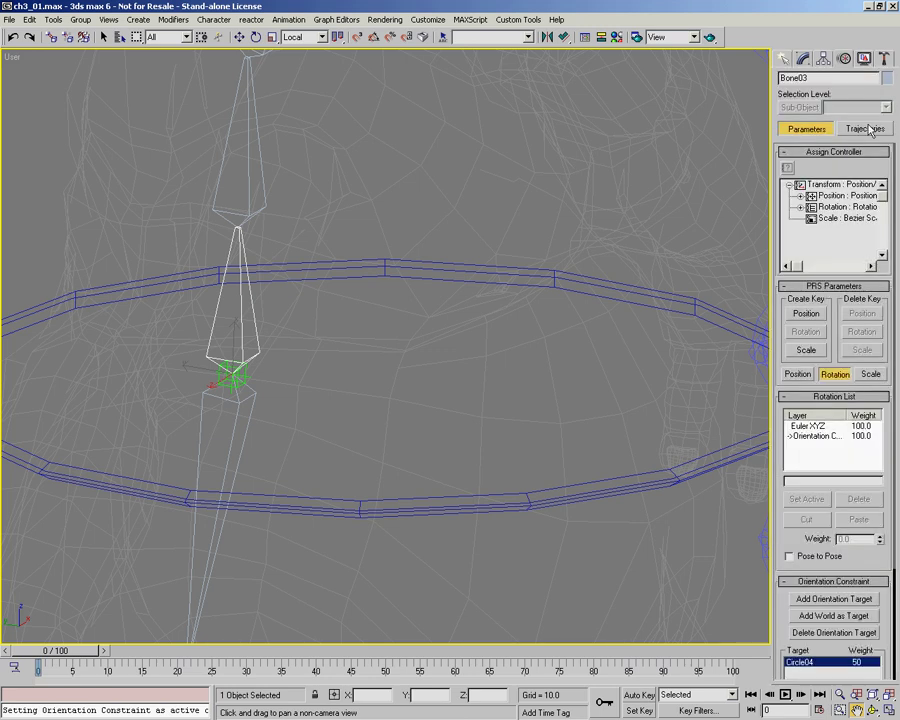
left_click_drag(788, 543, 791, 388)
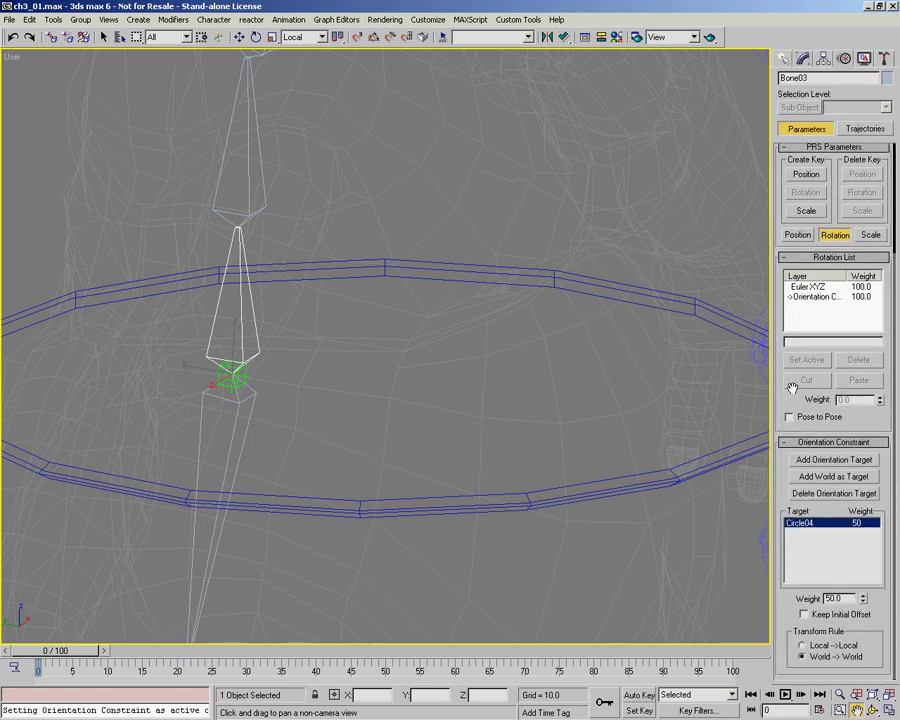
mouse_move(458, 406)
left_mouse_down()
mouse_move(438, 366)
mouse_move(446, 400)
left_mouse_up()
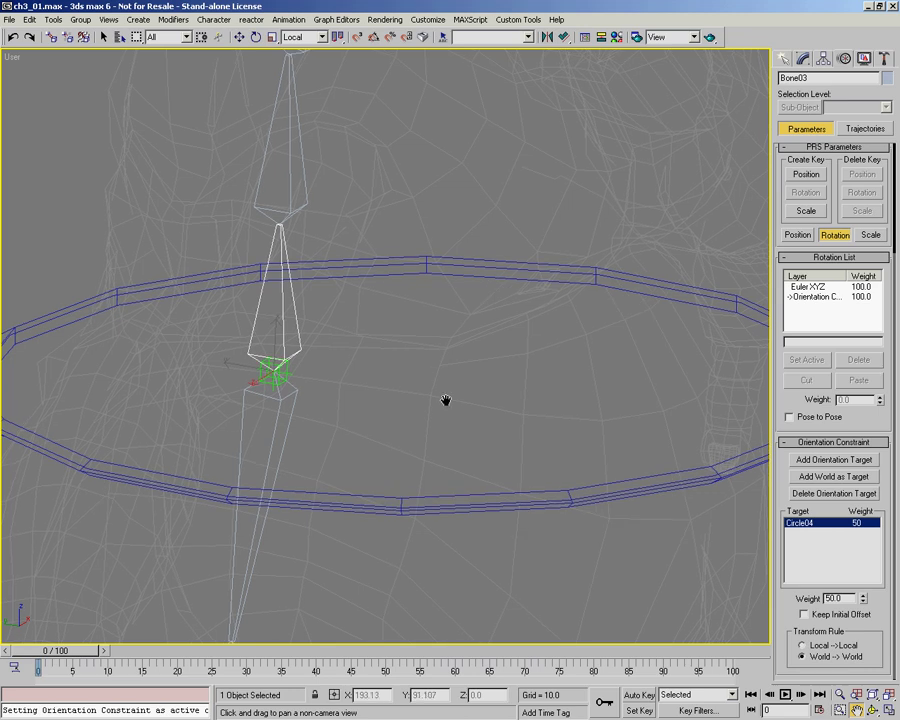
left_click(837, 462)
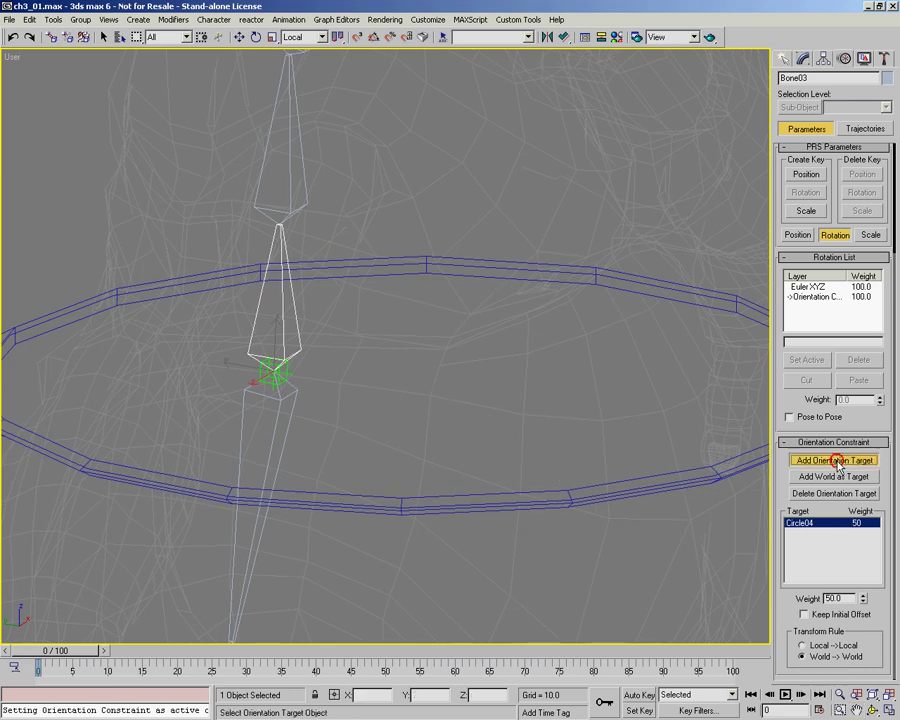
left_click(289, 374)
middle_click_drag(377, 353, 293, 371)
In the side view, weight Bone03's orientation targets at 35 for Circle04 and 65 for Point01.
scroll(294, 370, "down", 2)
key("w")
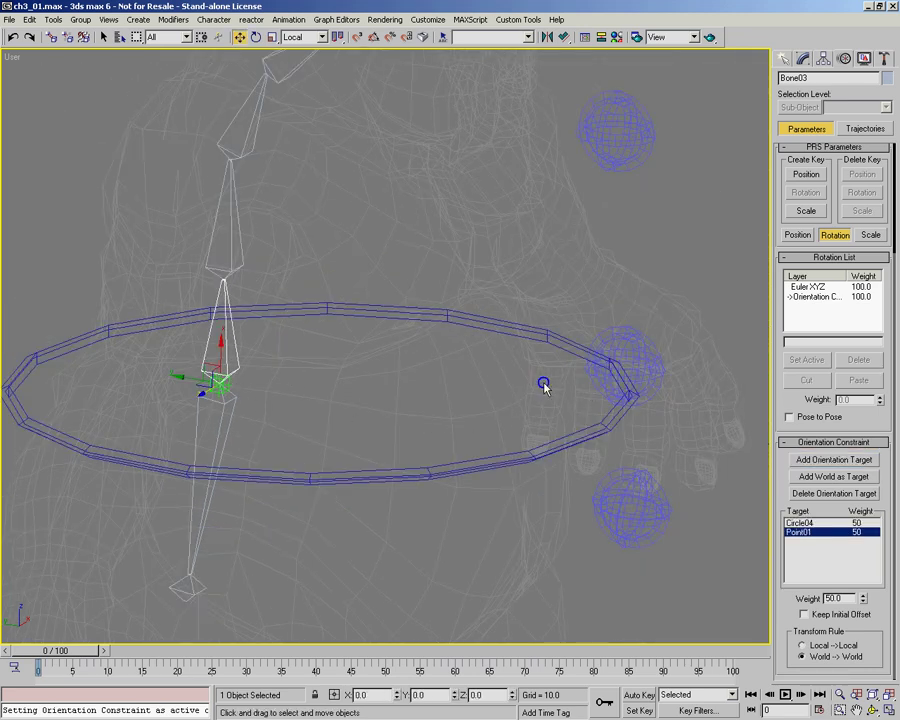
right_click(561, 408)
left_click(578, 428)
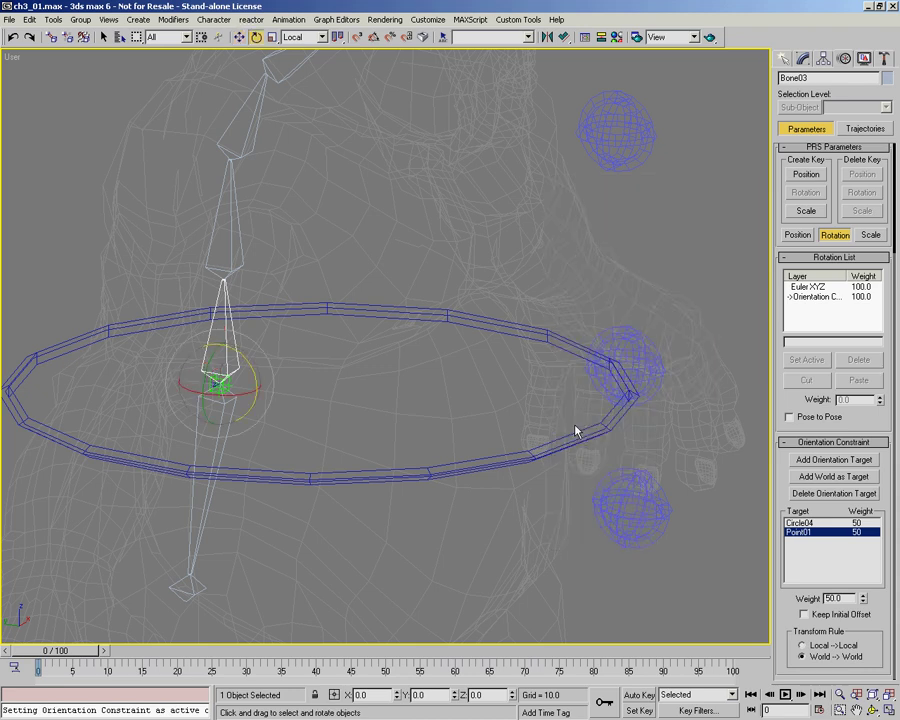
key("l")
scroll(381, 227, "up", 5)
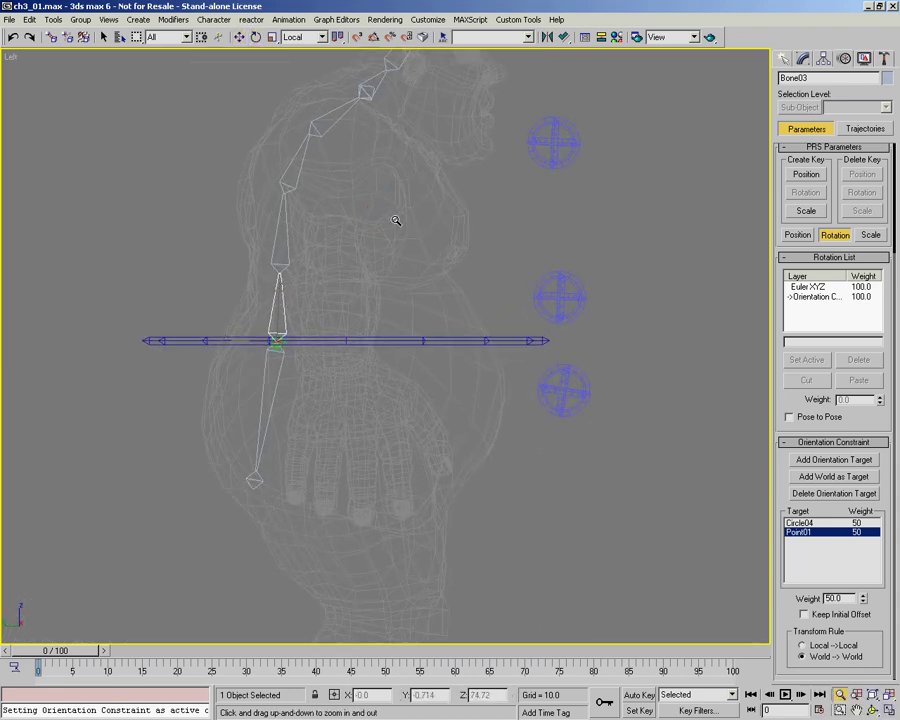
middle_click_drag(395, 221, 372, 297)
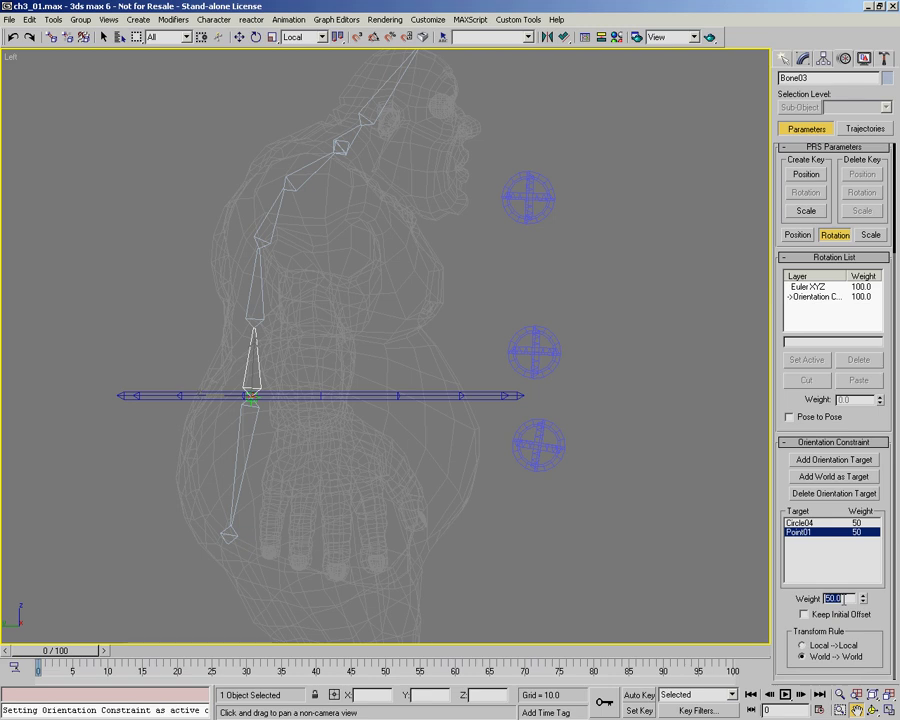
type("8")
left_click(806, 523)
double_click(846, 598)
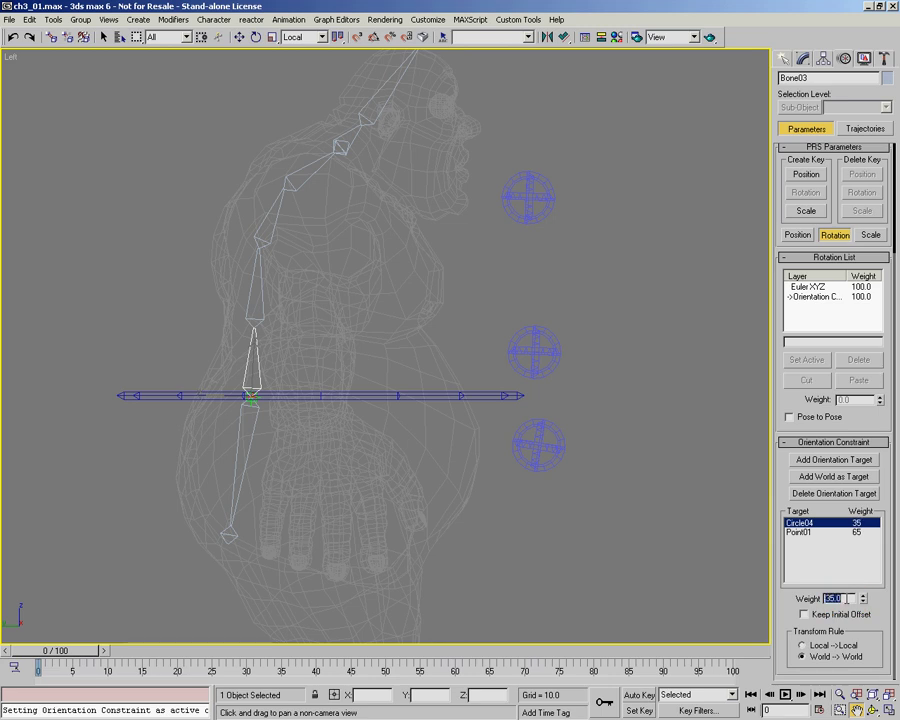
Test-rotate the Circle04 control forwards and backwards to check how the spine bends, cancelling each rotation.
key("e")
right_click(647, 349)
left_click(665, 383)
left_click(534, 361)
middle_click_drag(527, 333, 519, 389)
left_click_drag(553, 376, 585, 435)
right_click(585, 435)
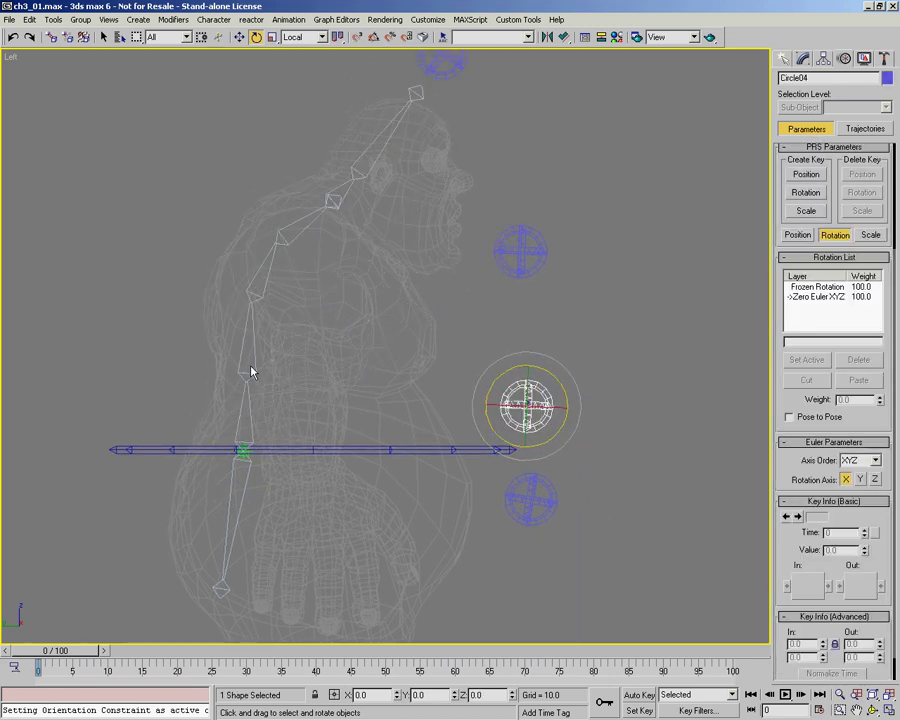
left_click_drag(536, 366, 587, 507)
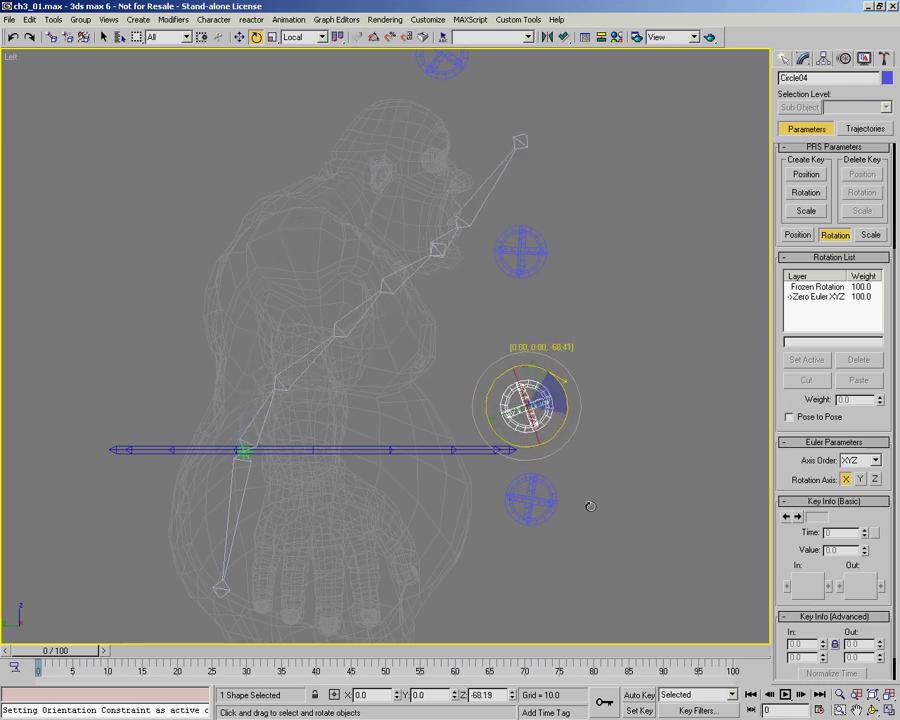
right_click(587, 507)
left_click_drag(563, 384, 544, 340)
right_click(544, 338)
Try an extreme forward bend by rotating the Circle04, Circle05 and Circle06 controls in turn.
left_click_drag(537, 230, 568, 205)
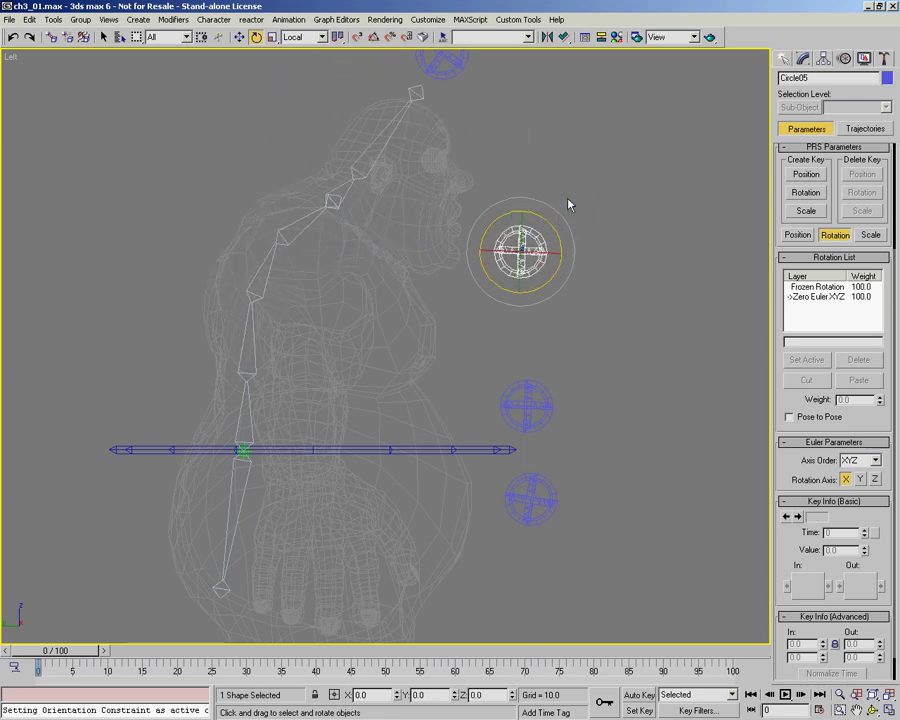
left_click(545, 398)
left_click_drag(552, 374, 588, 522)
left_click_drag(538, 240, 616, 335)
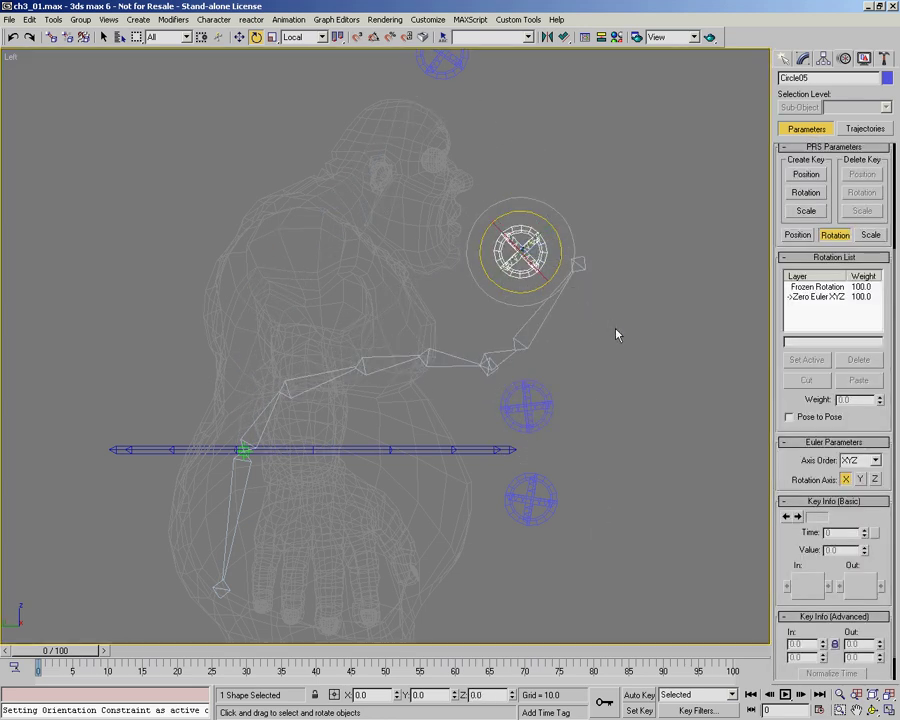
middle_click_drag(616, 329, 504, 336)
middle_click_drag(448, 326, 478, 332)
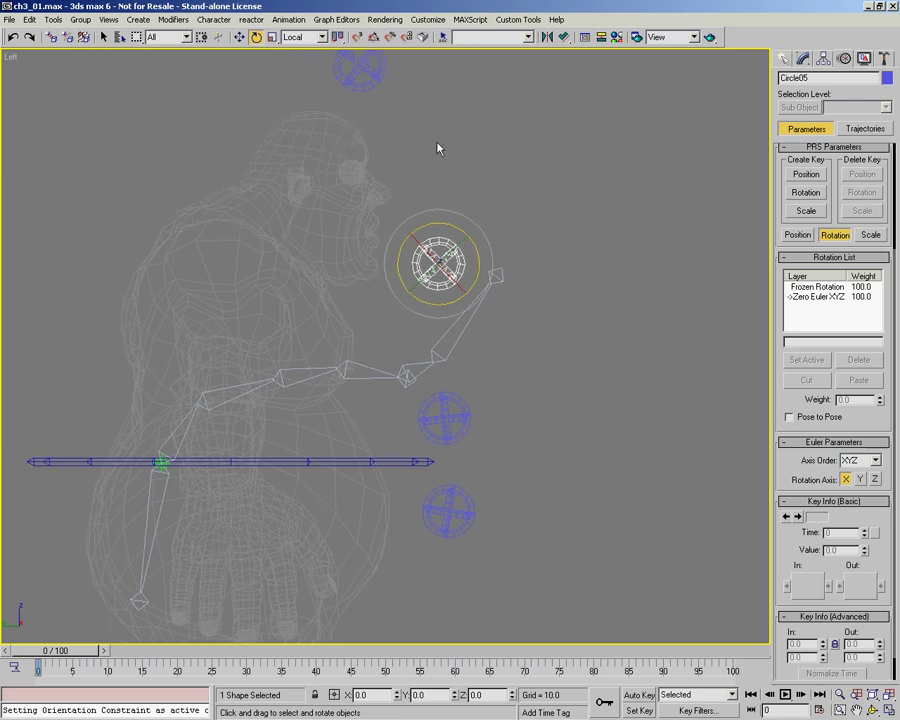
left_click(380, 90)
left_click_drag(380, 90, 378, 120)
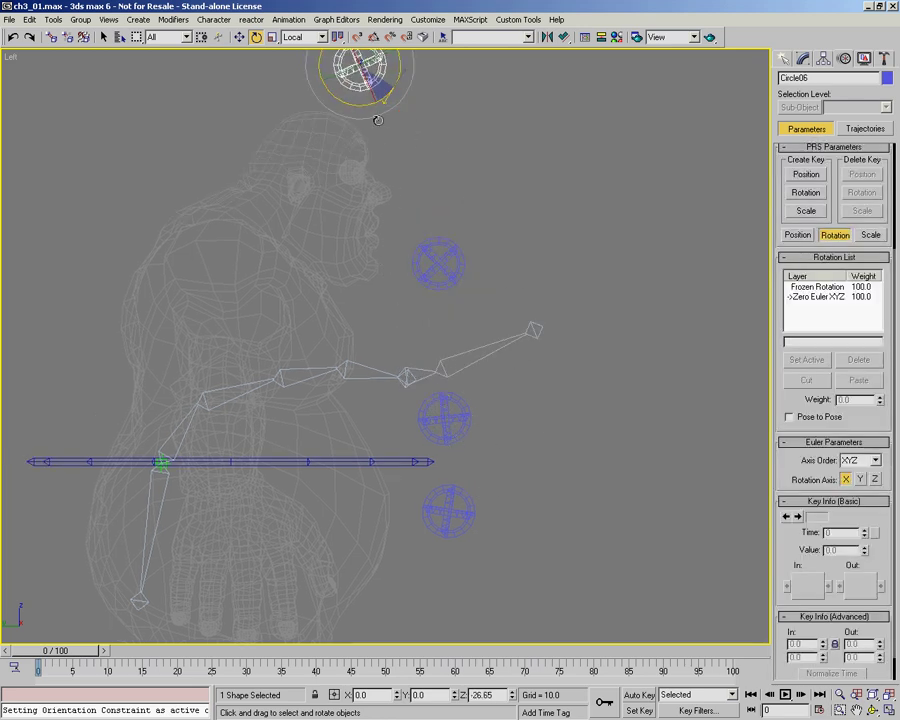
right_click(378, 120)
left_click_drag(441, 263, 470, 175)
Undo the test rotations of the spine controls until the skeleton is back in its rest pose.
key("ctrl+z")
key("ctrl+z")
key("ctrl+z")
key("ctrl+z")
key("ctrl+z")
key("ctrl+z")
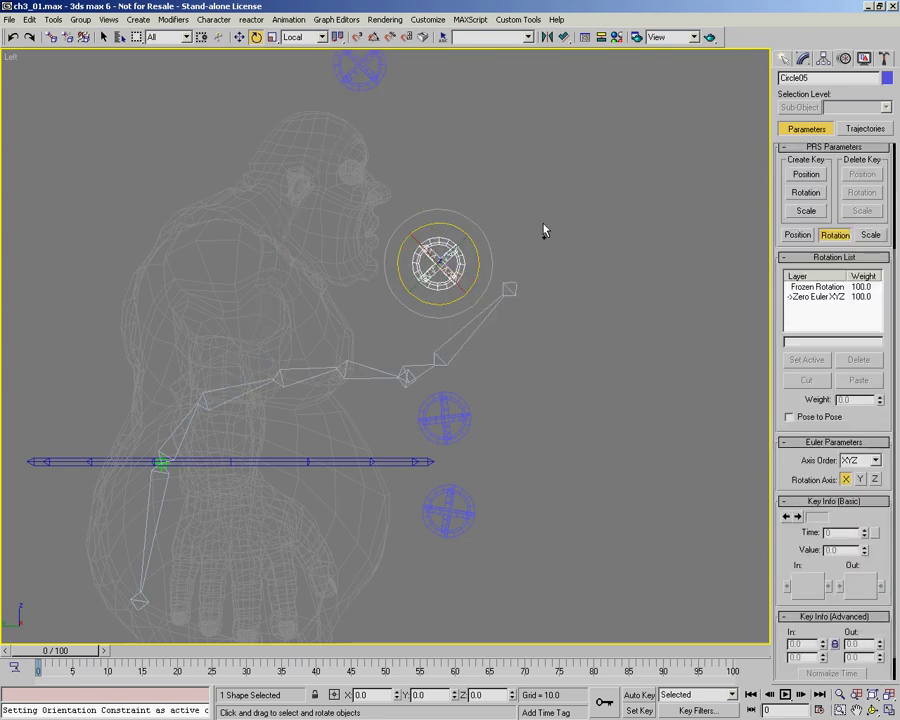
key("ctrl+z")
key("ctrl+z")
Test-rotate the lowest control, Circle03, in the side view to check the hip bone's motion, cancelling each rotation.
middle_click_drag(400, 288, 510, 253)
middle_click_drag(348, 250, 358, 286, "ctrl+alt")
middle_click_drag(352, 333, 354, 305, "ctrl+alt")
left_click(545, 467)
middle_click_drag(475, 431, 419, 434)
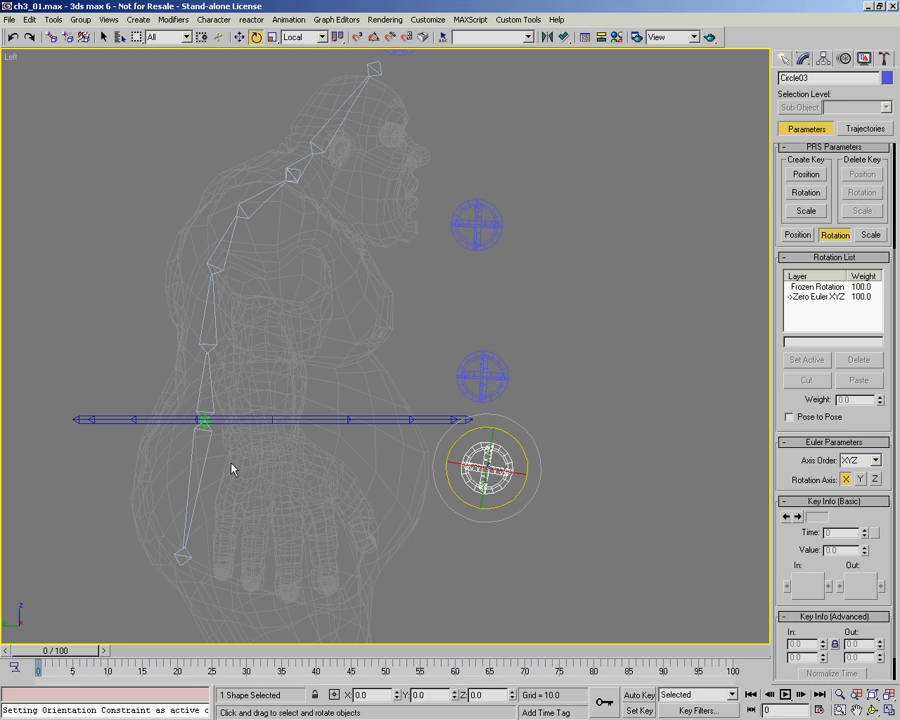
middle_click_drag(233, 468, 268, 469)
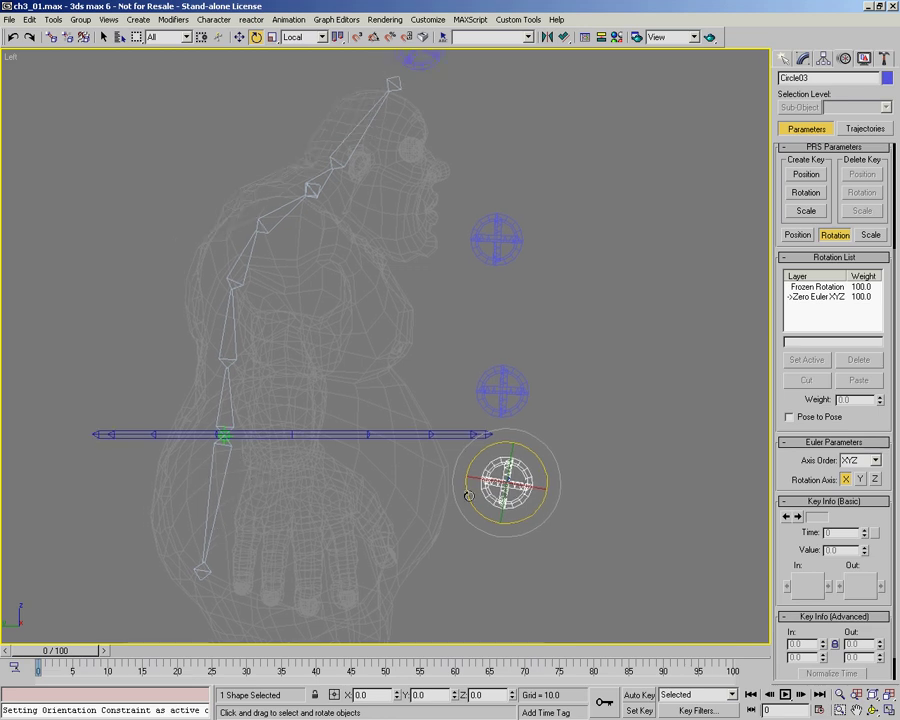
mouse_move(496, 445)
left_mouse_down()
mouse_move(478, 450)
mouse_move(480, 461)
mouse_move(476, 452)
mouse_move(488, 456)
mouse_move(500, 438)
mouse_move(486, 452)
mouse_move(480, 446)
left_mouse_up()
middle_click_drag(450, 395, 300, 393, "alt")
mouse_move(477, 463)
left_mouse_down()
mouse_move(476, 472)
mouse_move(474, 454)
mouse_move(468, 476)
mouse_move(474, 434)
mouse_move(472, 480)
mouse_move(494, 456)
left_mouse_up()
right_click(494, 456)
middle_click_drag(494, 450, 419, 440, "alt")
left_click_drag(505, 487, 530, 489)
right_click(530, 489)
Test-rotate Circle03 about its other local axes in a slightly orbited view, cancelling each rotation.
middle_click_drag(348, 416, 396, 418, "alt")
right_click(358, 426)
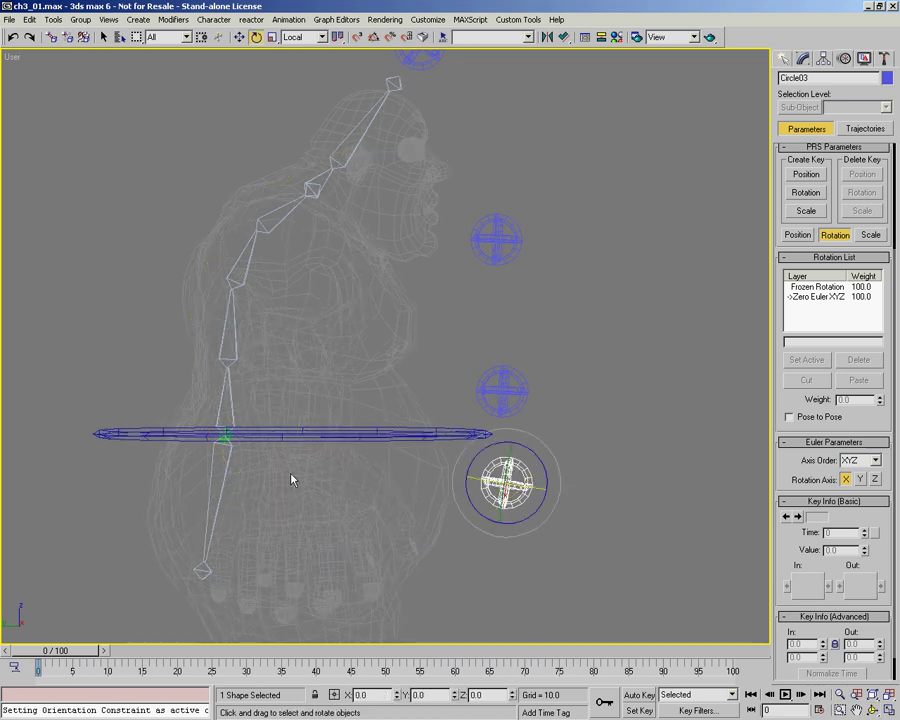
middle_click_drag(293, 478, 308, 426)
left_click_drag(556, 416, 521, 415)
right_click(542, 392)
right_click(521, 415)
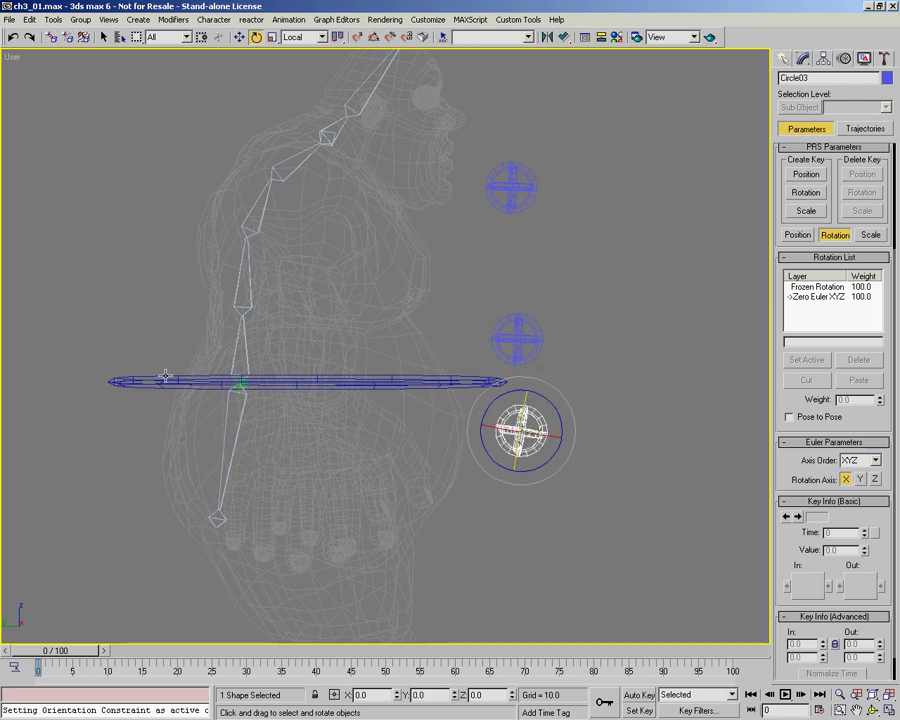
left_click_drag(500, 424, 498, 420)
right_click(498, 421)
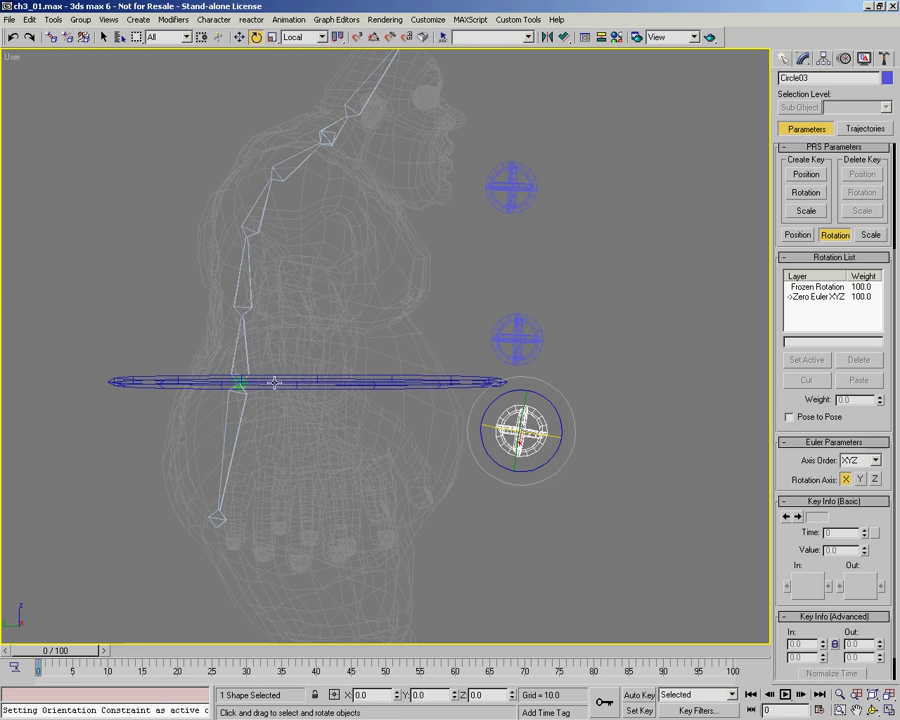
Inspect Bone03's constraint targets up close and test-twist Circle03 about its X axis, cancelling the rotation.
scroll(272, 330, "up", 2)
left_click(236, 353)
middle_click_drag(245, 350, 226, 322)
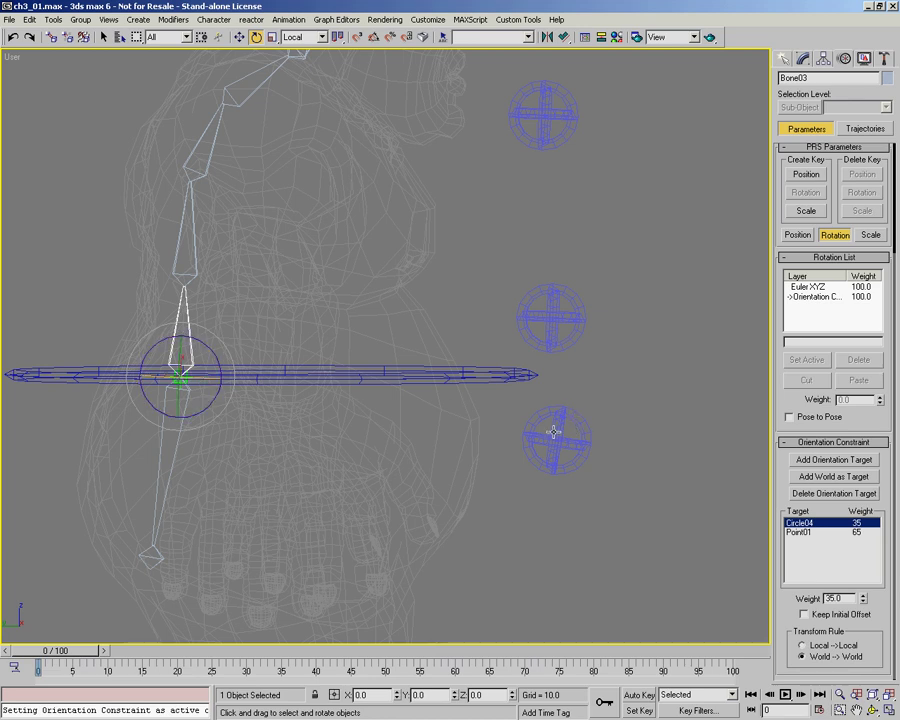
left_click(559, 435)
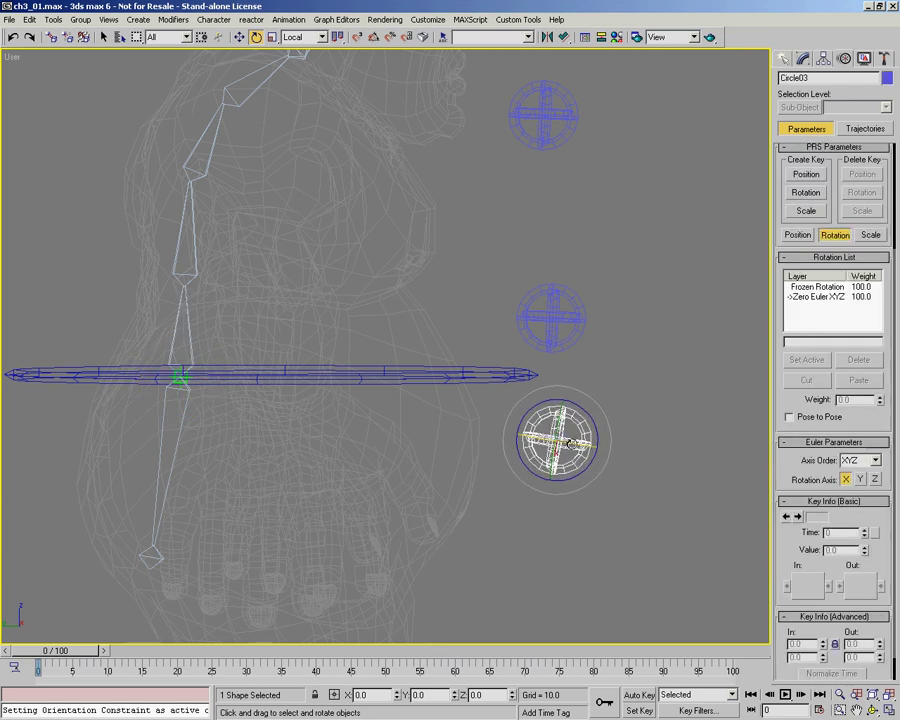
left_click_drag(601, 436, 610, 443)
right_click(610, 444)
Assign a Euler XYZ controller to the Available slot in Bone03's Rotation List.
left_click(193, 333)
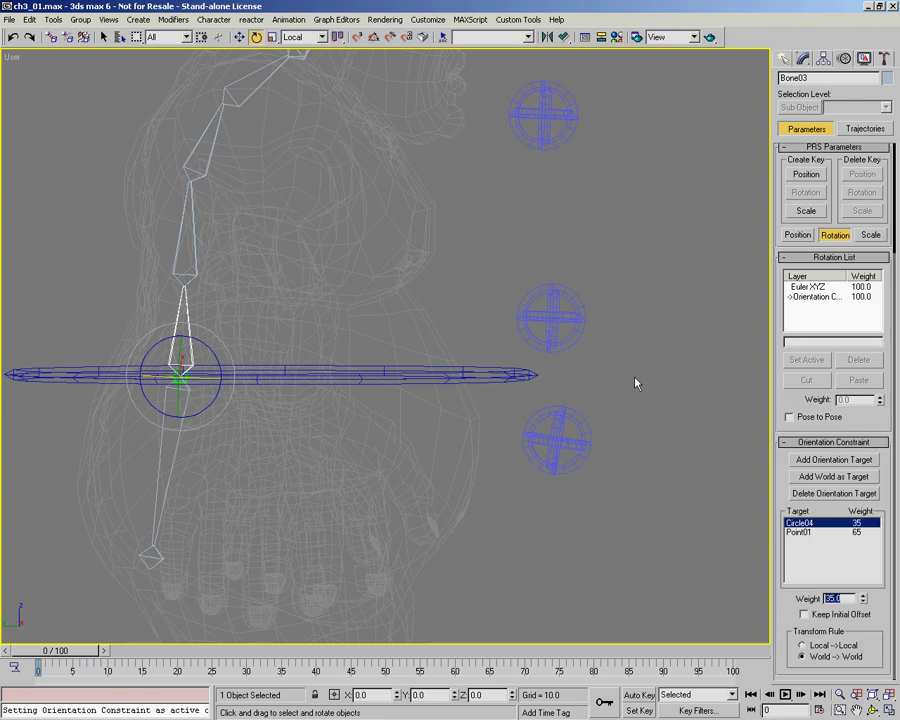
left_click_drag(778, 301, 784, 470)
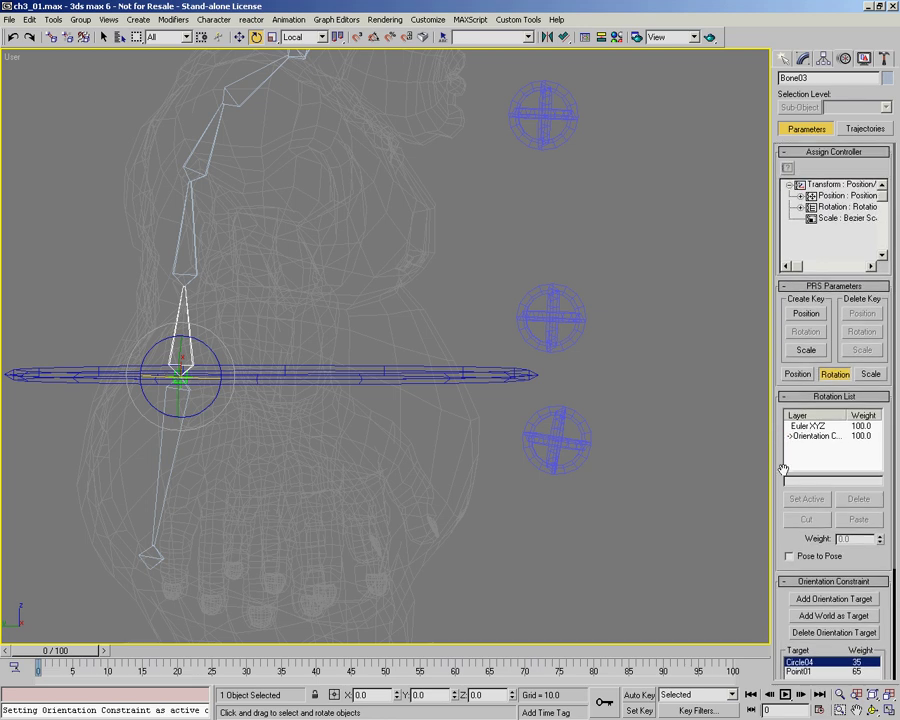
left_click(789, 202)
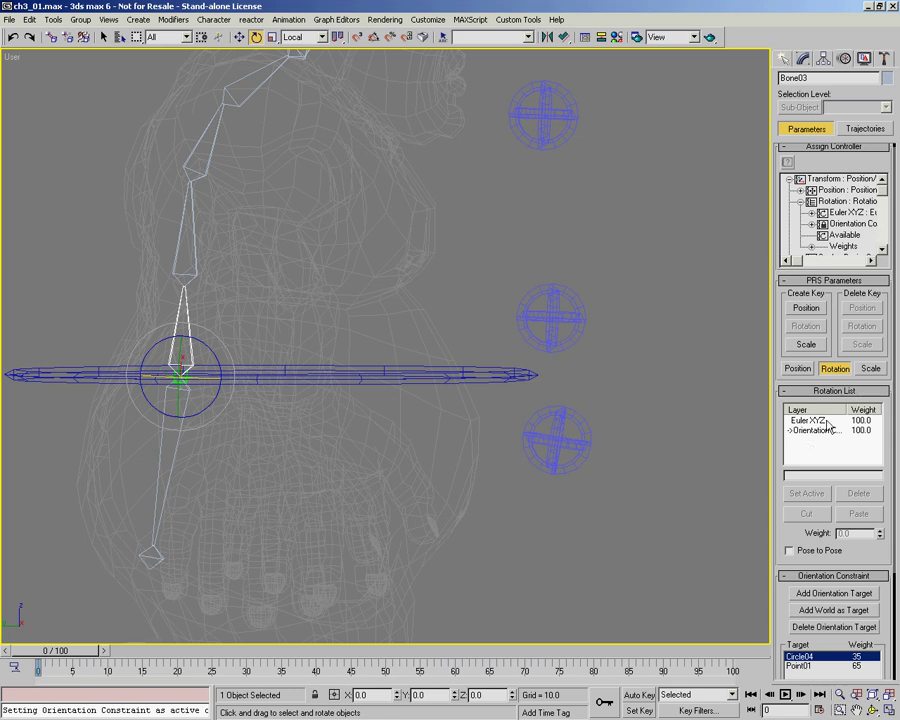
left_click(843, 236)
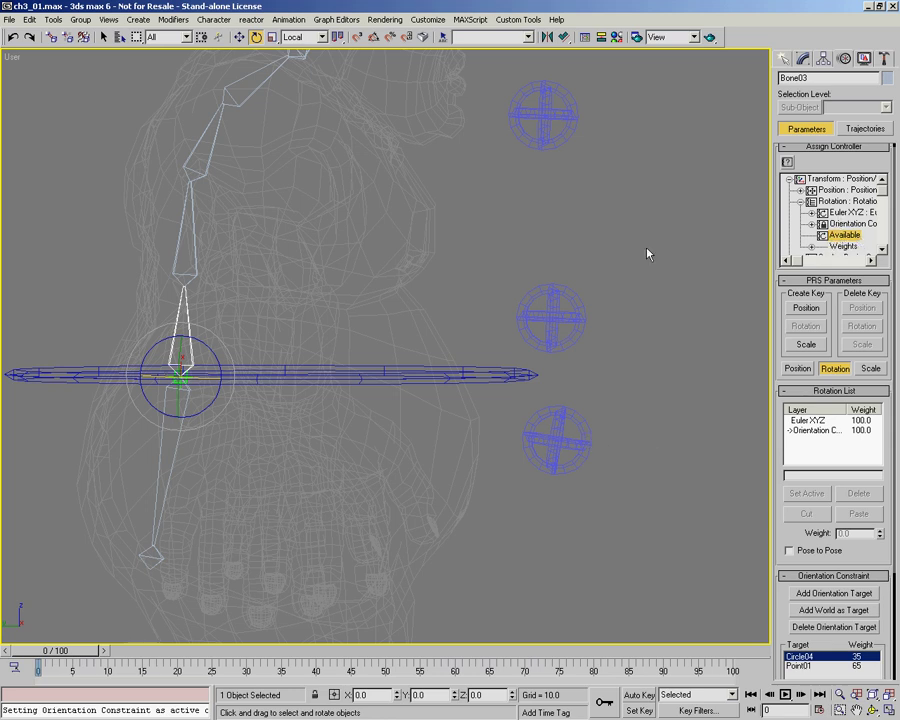
left_click(787, 162)
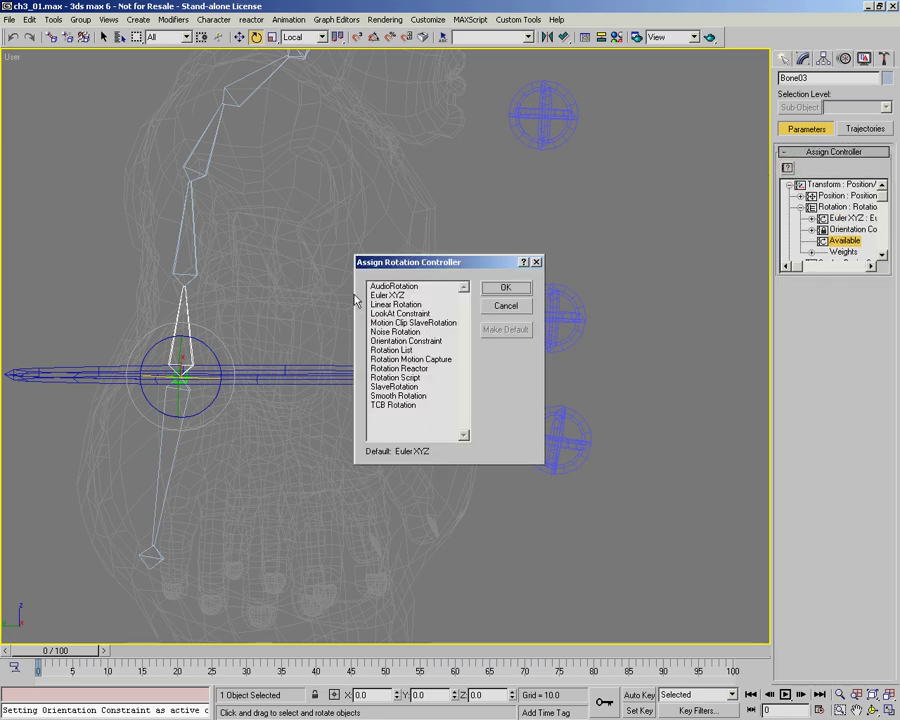
double_click(396, 296)
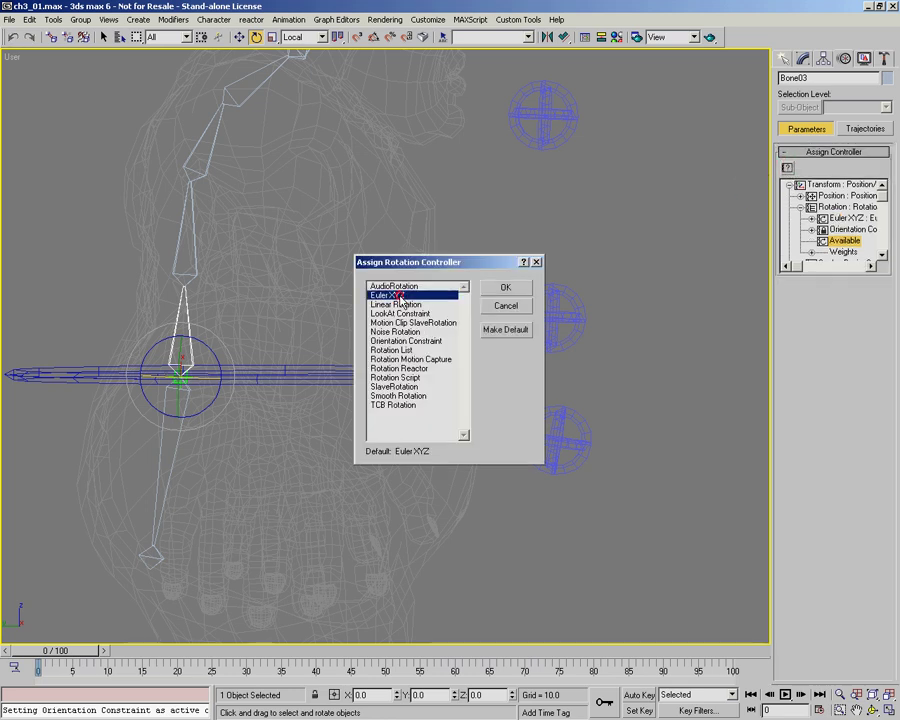
Rename the new Euler XYZ layer below the Orientation Constraint in Bone03's Rotation List to WireX.
left_click_drag(776, 414, 806, 376)
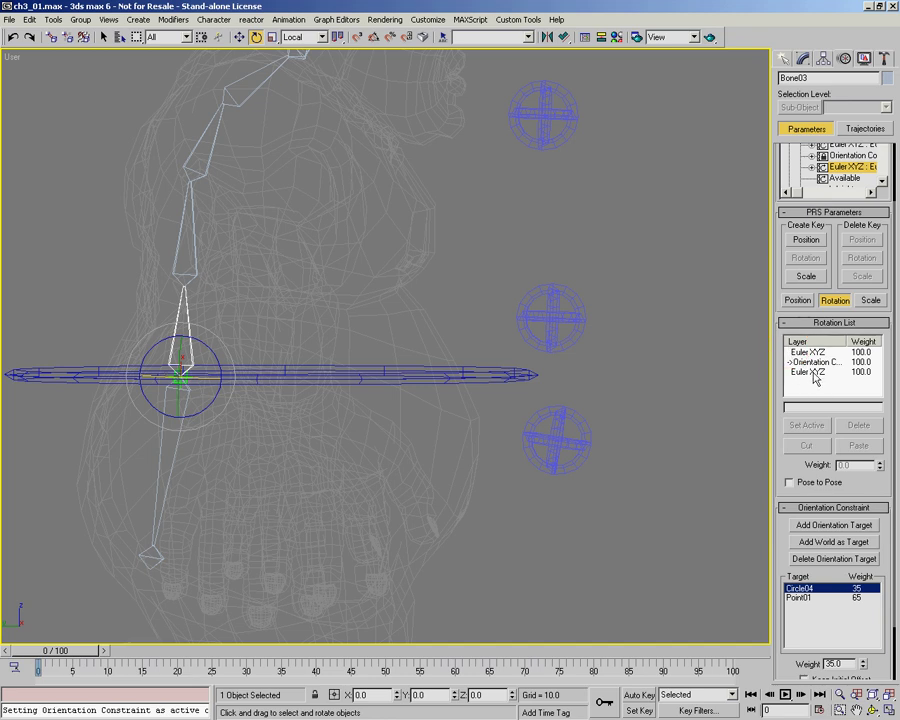
left_click_drag(810, 373, 784, 318)
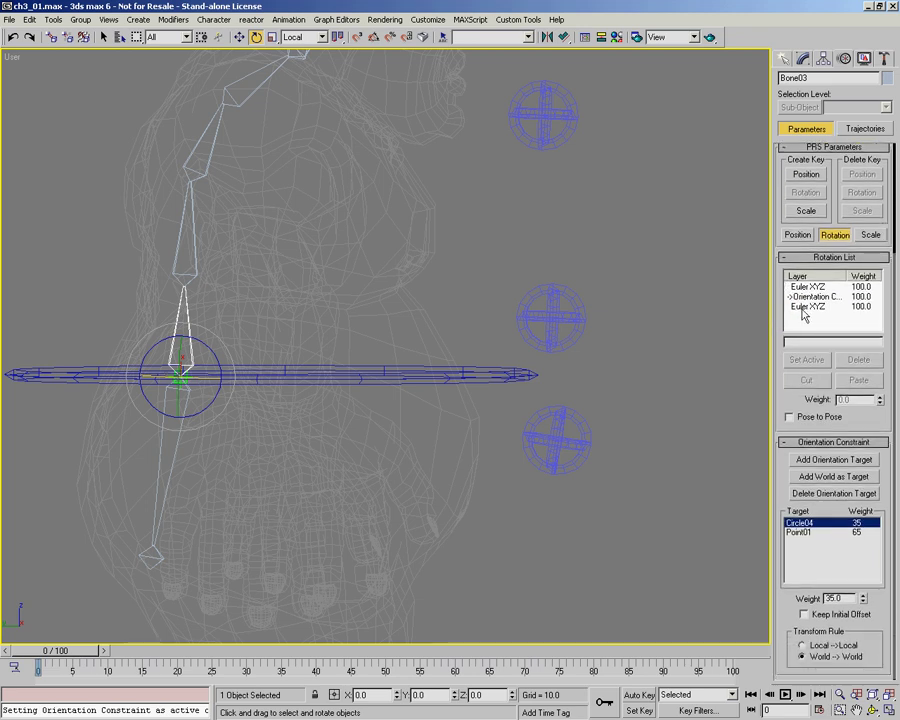
left_click(806, 307)
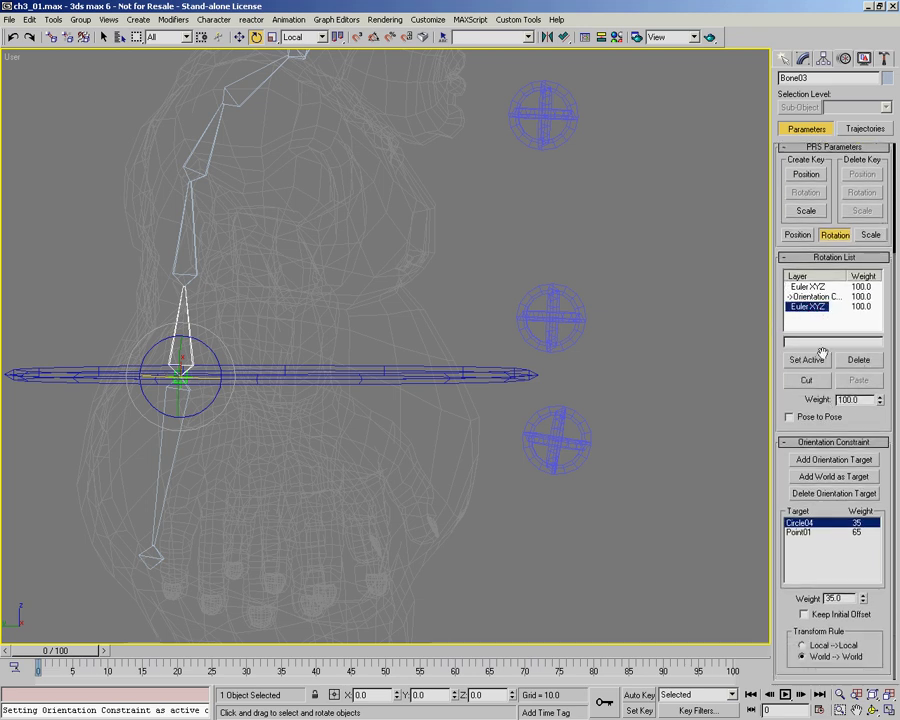
left_click(814, 343)
type("WireX")
key("Return")
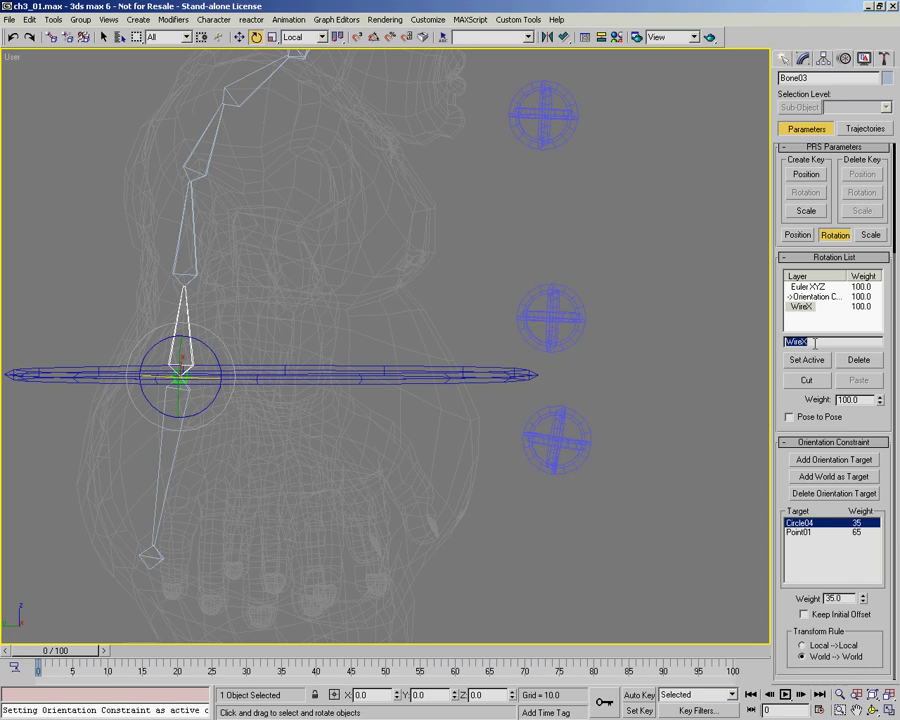
Start a parameter wire from the X Rotation of Bone03's WireX rotation layer.
middle_click_drag(230, 326, 238, 311)
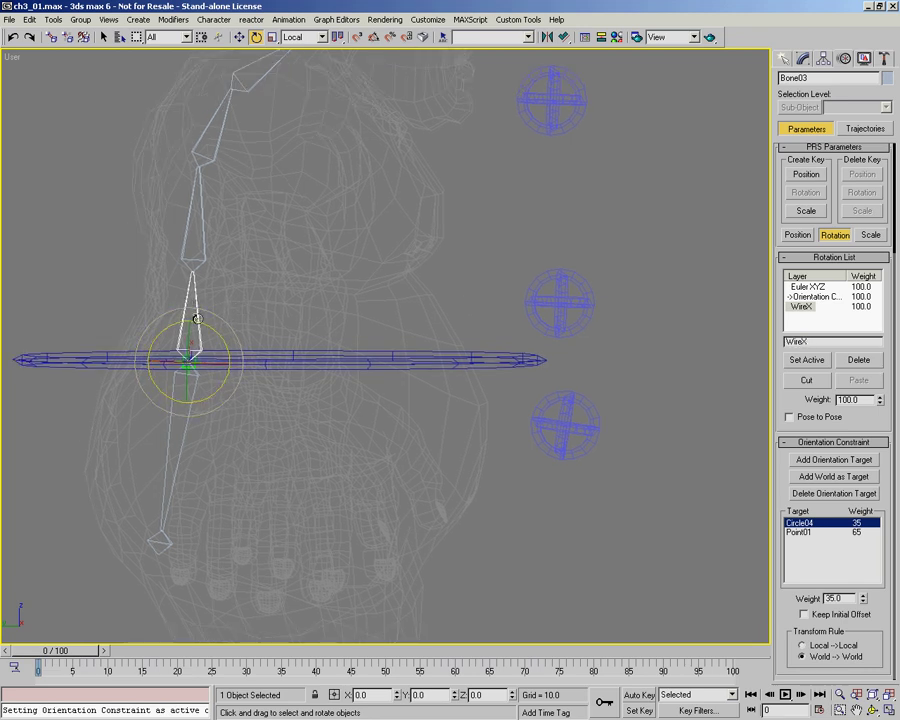
right_click(197, 319)
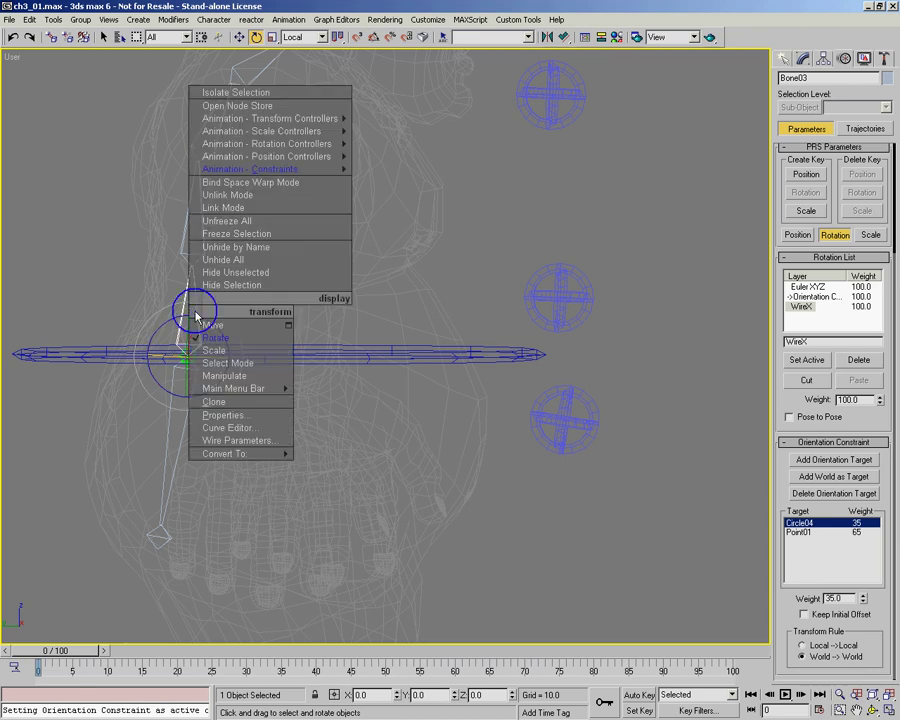
left_click(267, 450)
left_click(189, 358)
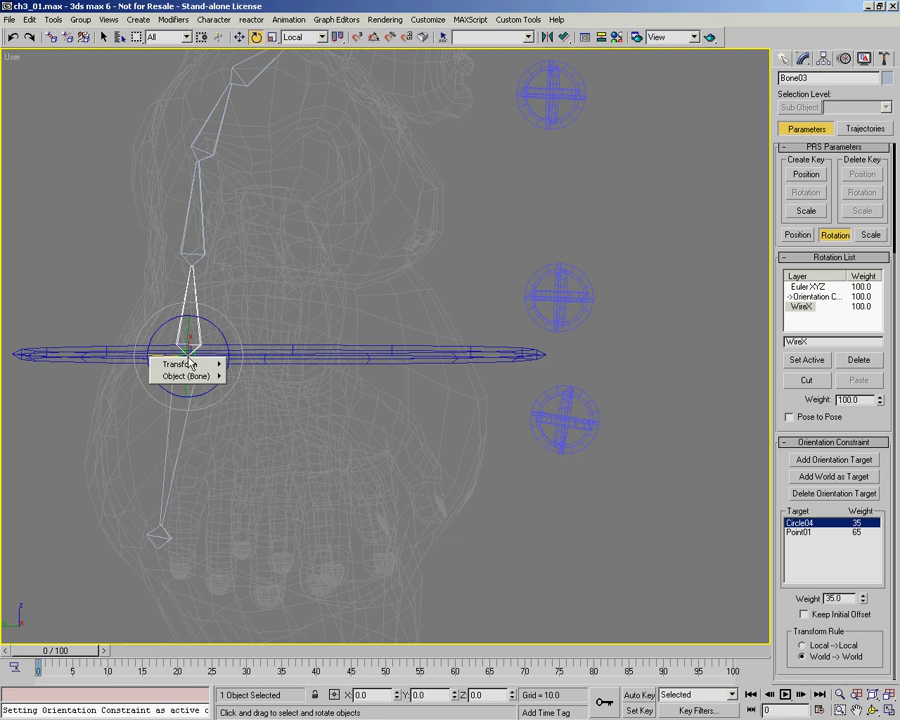
mouse_move(191, 366)
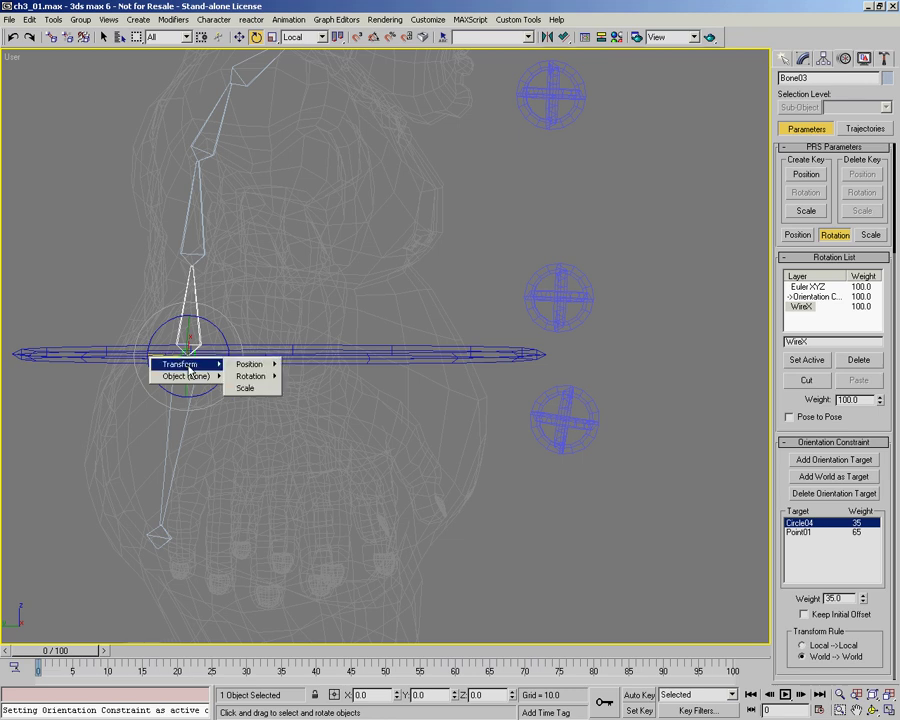
mouse_move(263, 376)
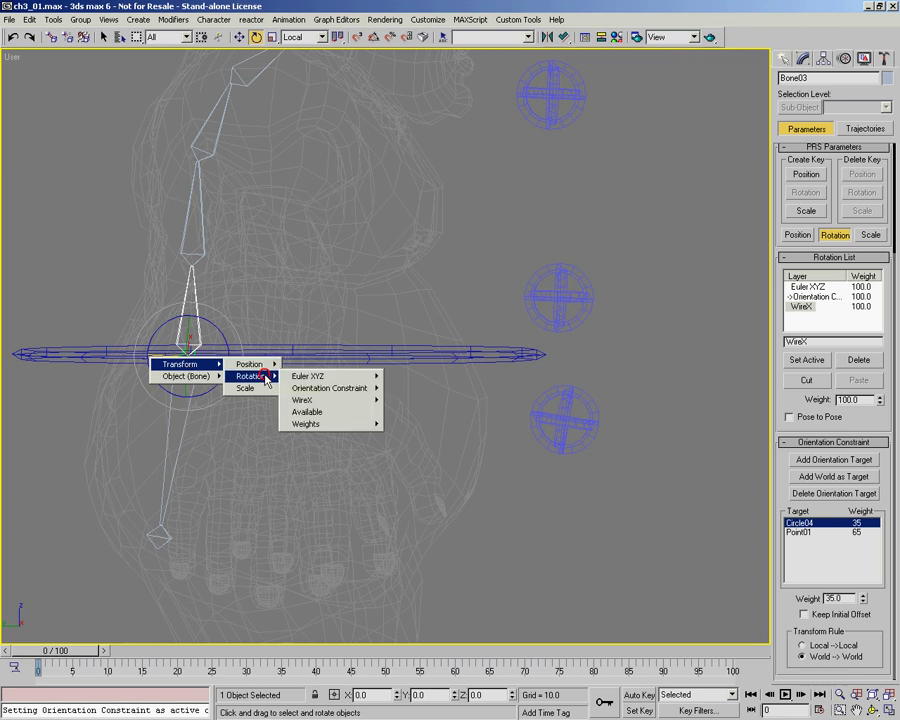
mouse_move(308, 377)
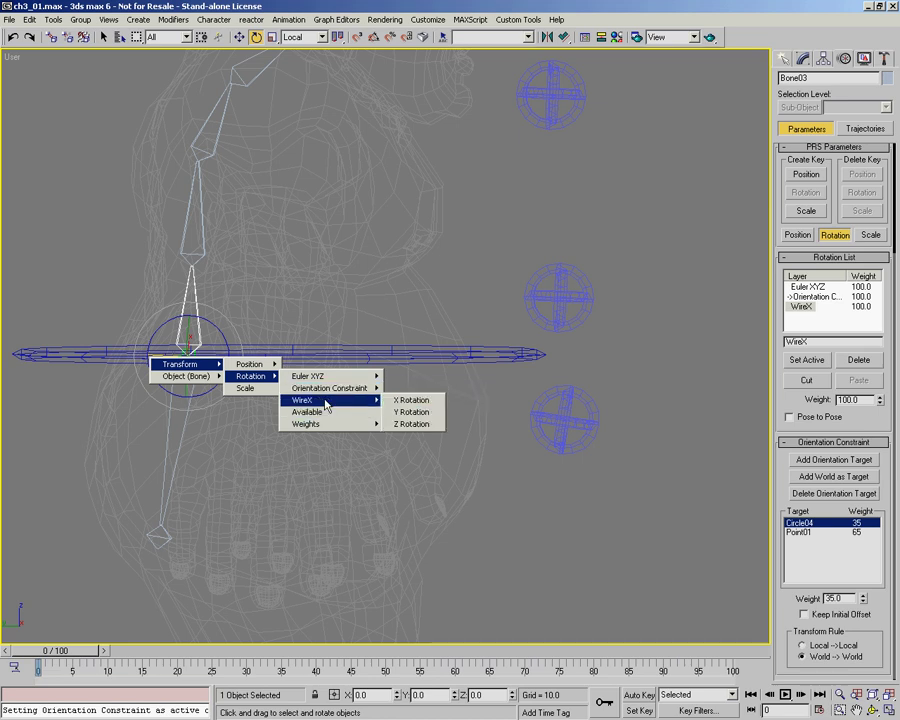
left_click(408, 402)
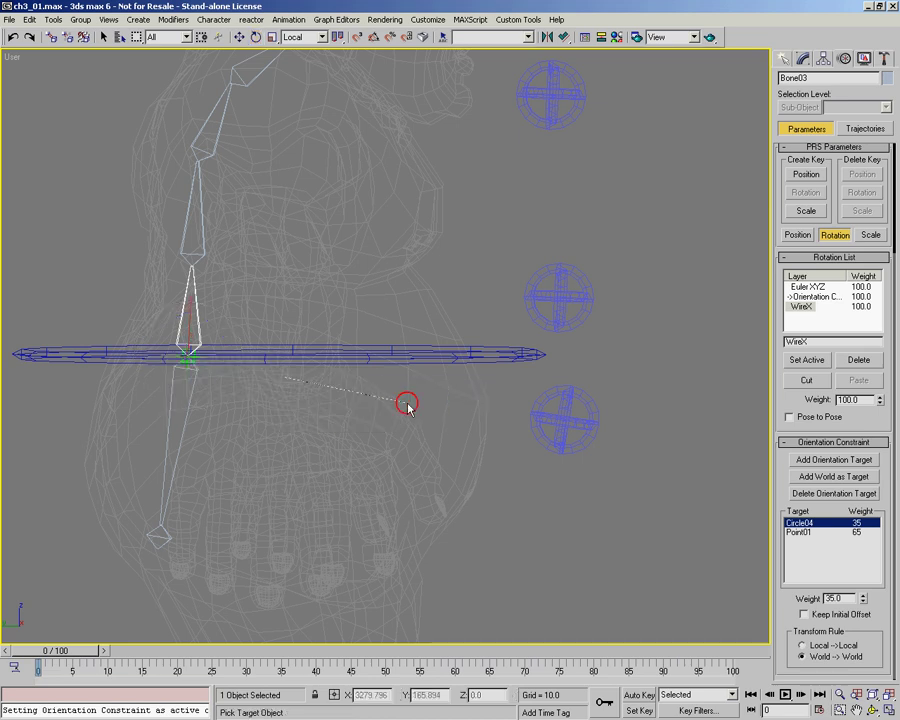
Pick the X Rotation of Circle03's Zero Euler XYZ layer as the other end of the wire.
left_click(567, 423)
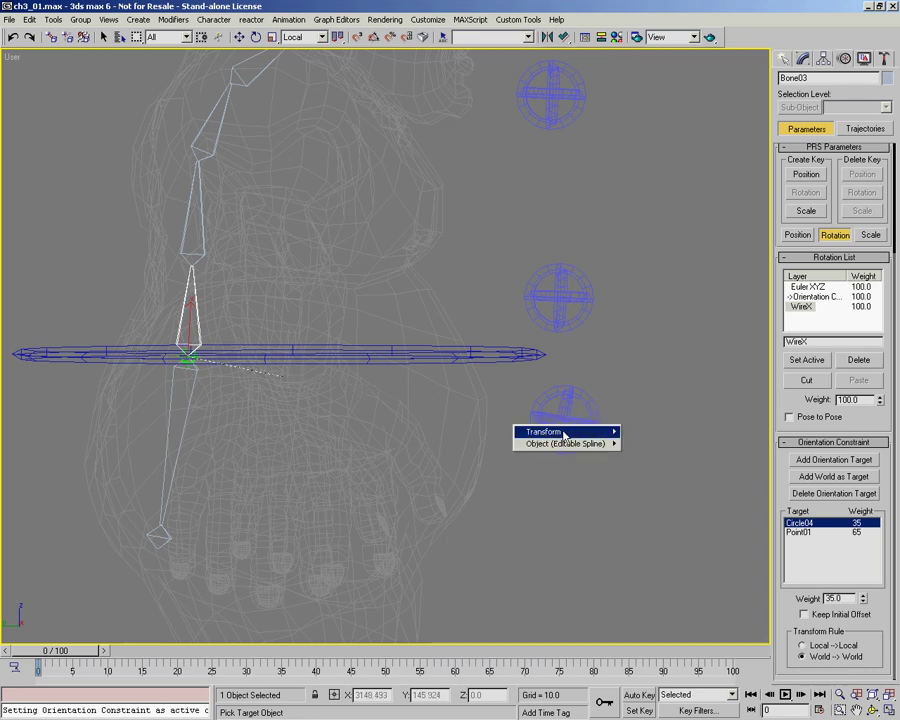
mouse_move(600, 431)
mouse_move(645, 446)
mouse_move(702, 450)
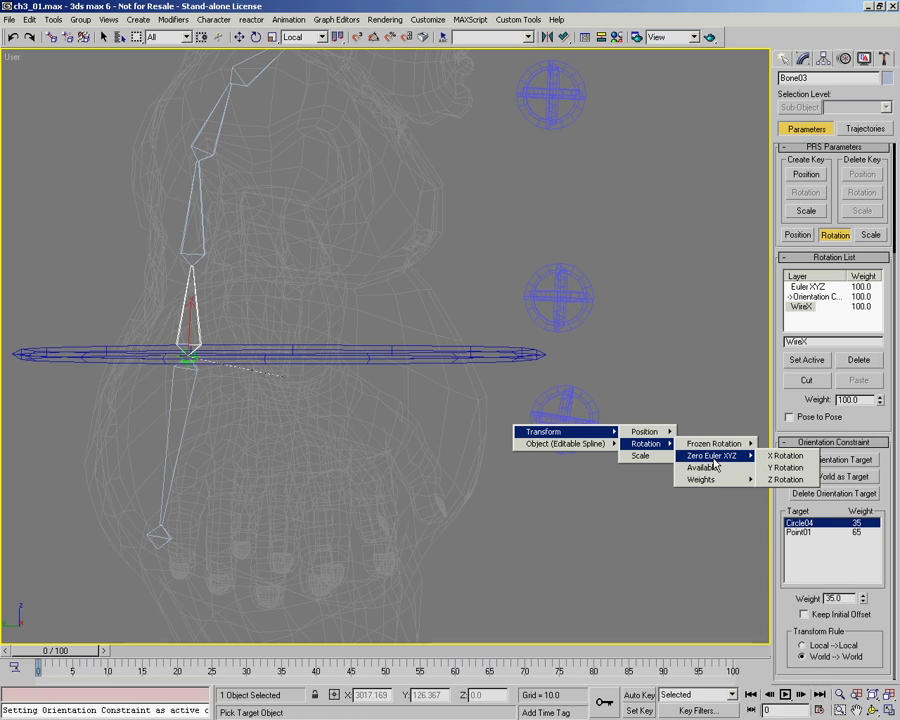
left_click(787, 456)
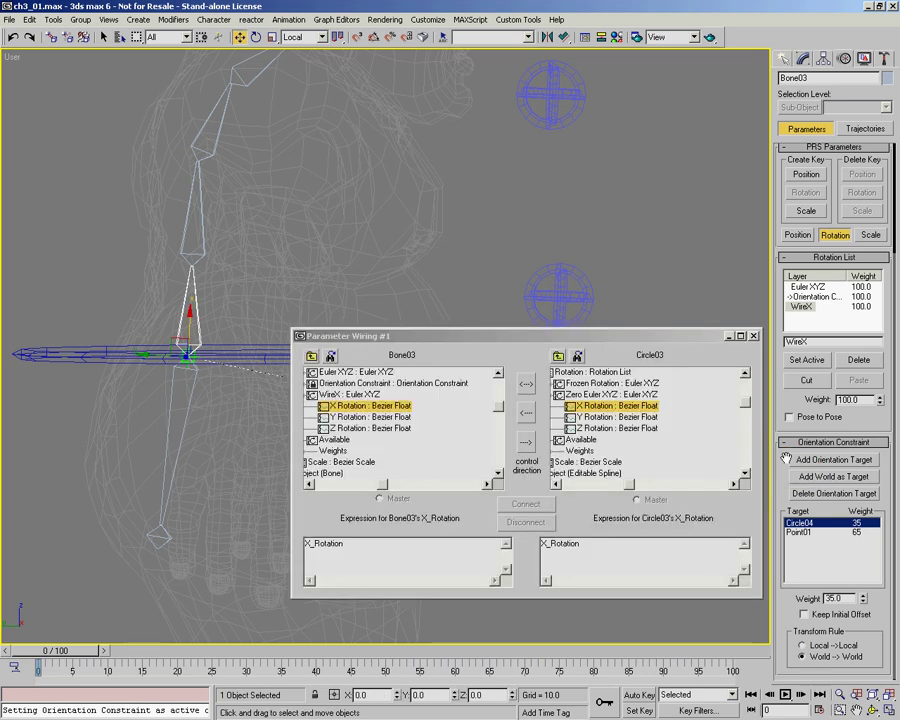
Connect the wire one way so that Circle03's X Rotation controls the X Rotation of Bone03's WireX layer.
left_click_drag(631, 343, 562, 84)
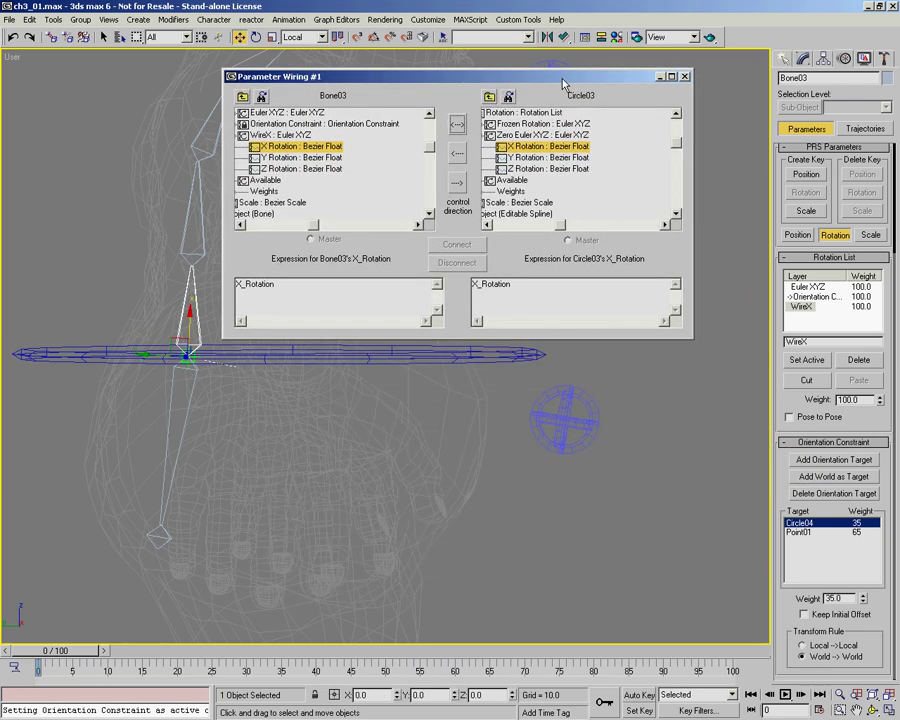
middle_click_drag(358, 388, 319, 465)
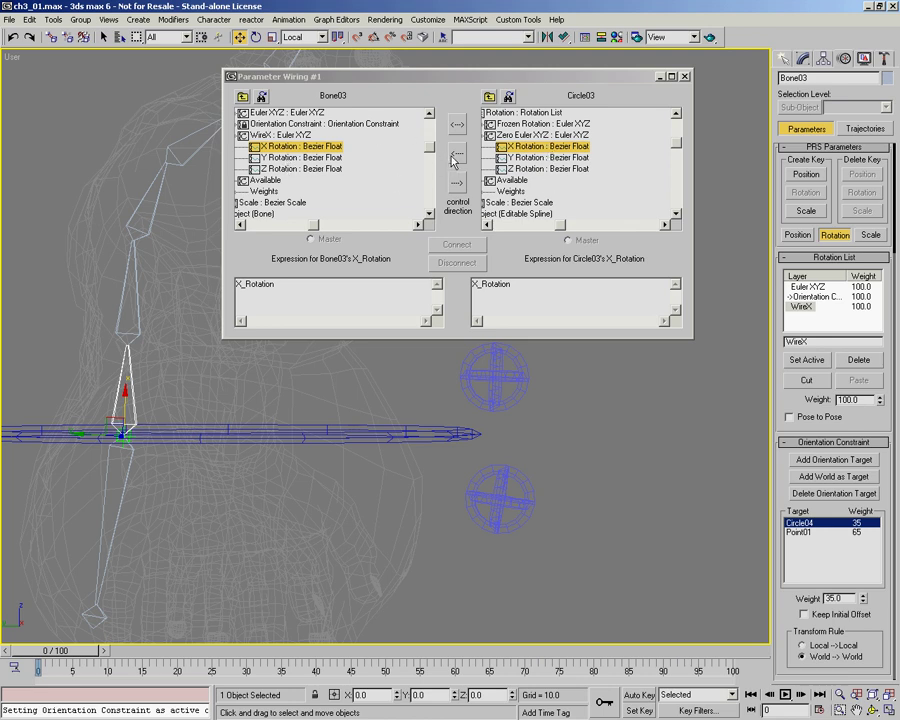
left_click(456, 154)
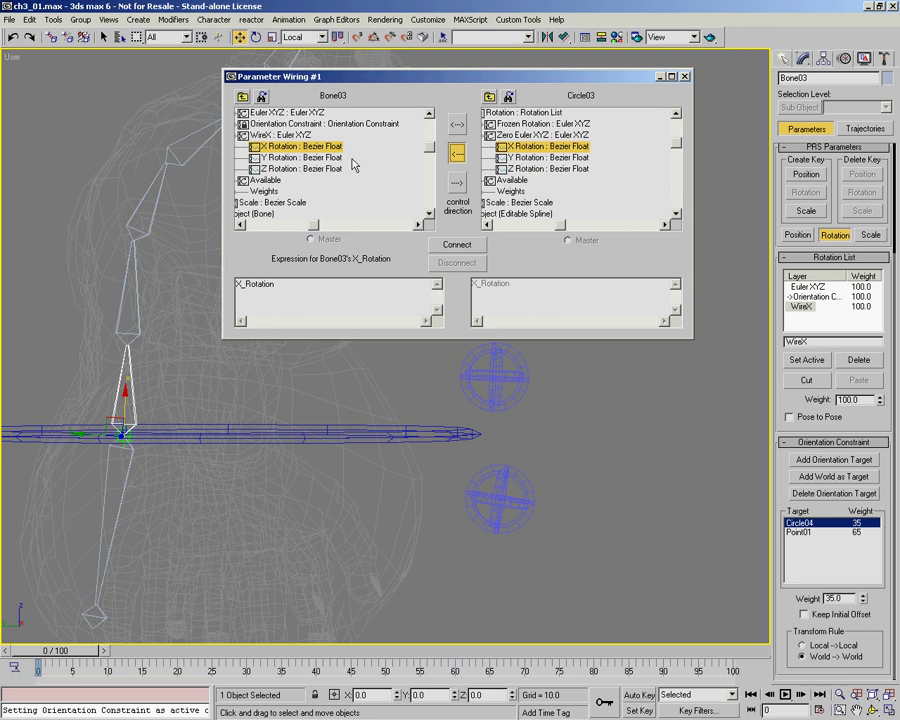
left_click(457, 245)
Test-rotate Circle03 about its local X axis to check the wired bone's twist direction, cancelling the rotation.
middle_click_drag(471, 356, 484, 400)
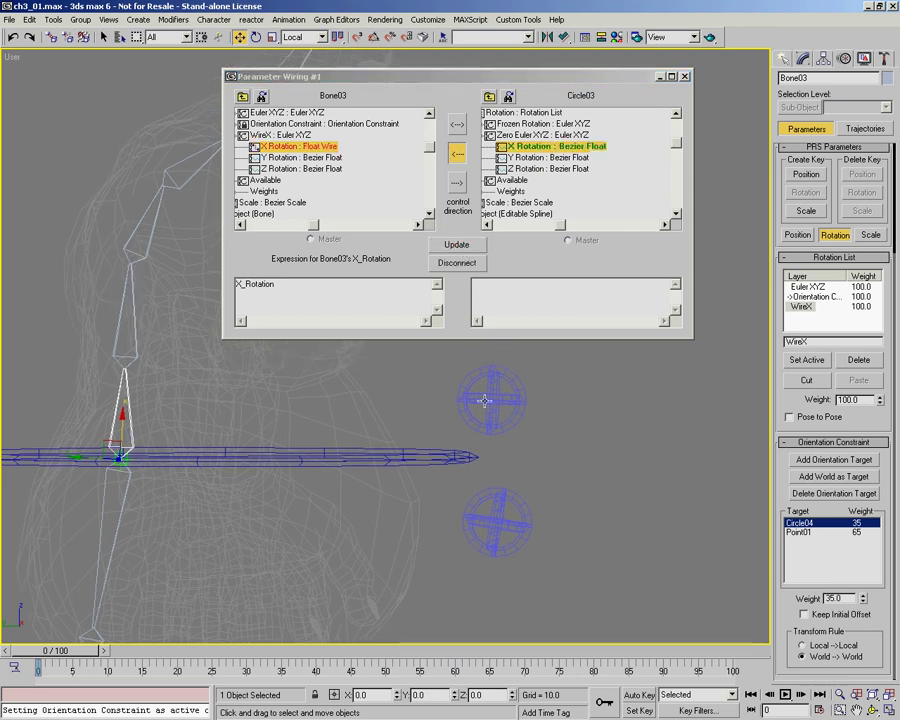
left_click(500, 515)
right_click(545, 624)
left_click(555, 634)
left_click_drag(528, 518, 469, 508)
right_click(469, 508)
Change Bone03's wire expression to -X_Rotation, update it and test it by rotating Circle03 about X.
left_click(238, 285)
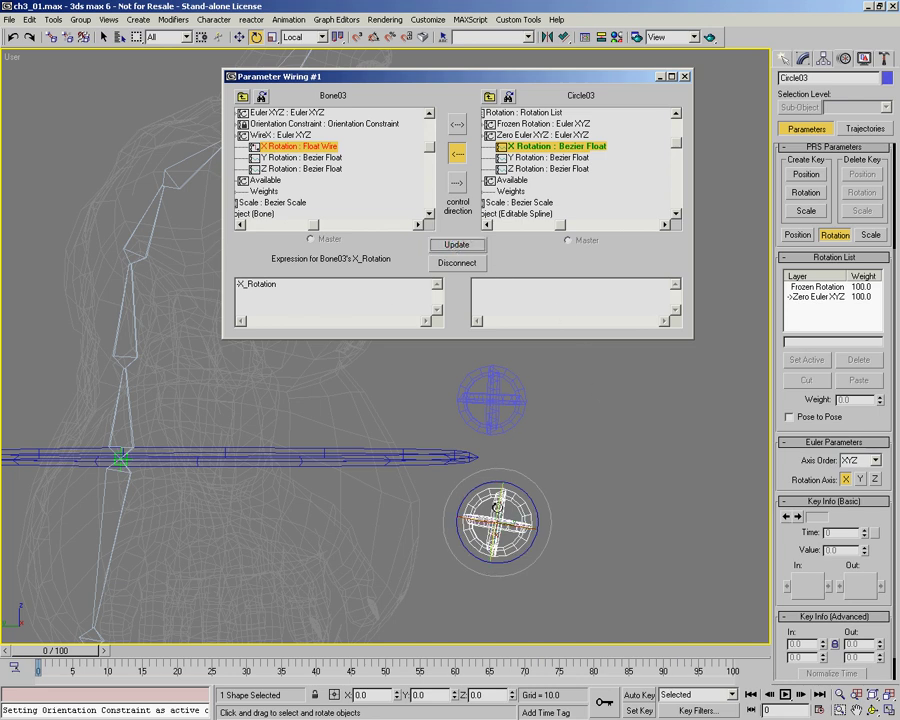
left_click_drag(519, 524, 554, 526)
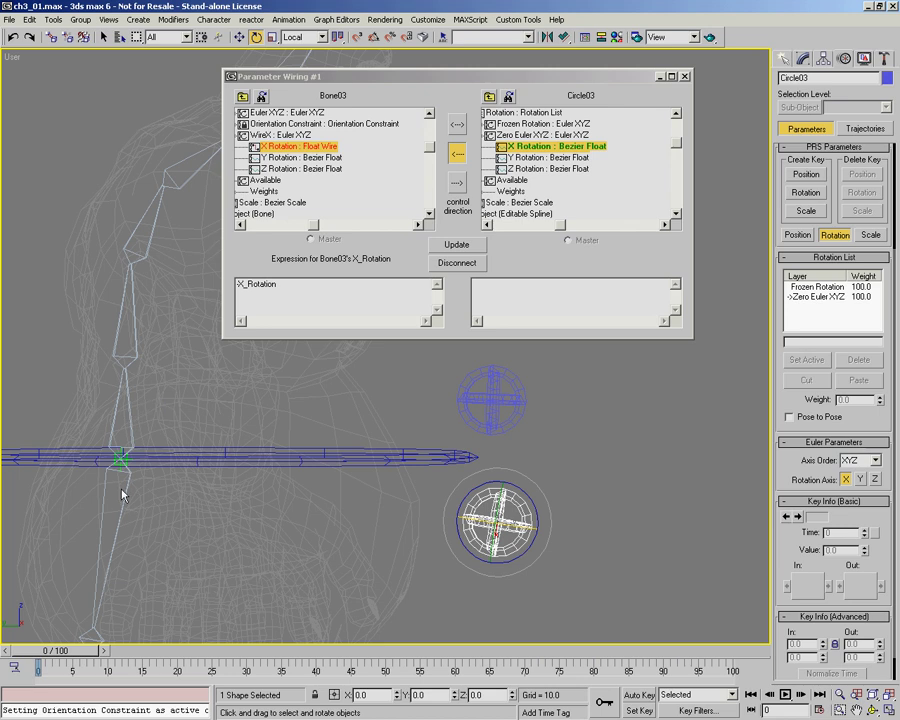
Set Bone03's wire expression to -X_Rotation*.5 and test-rotate Circle03, cancelling the rotation and closing the parameter wiring.
left_click(314, 284)
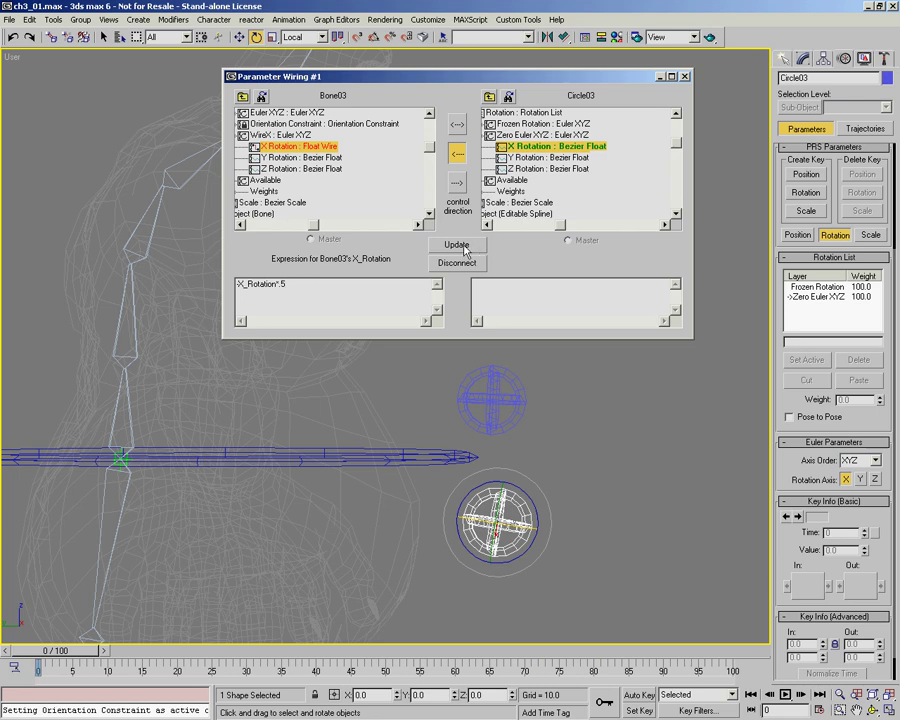
left_click_drag(525, 518, 603, 563)
right_click(603, 563)
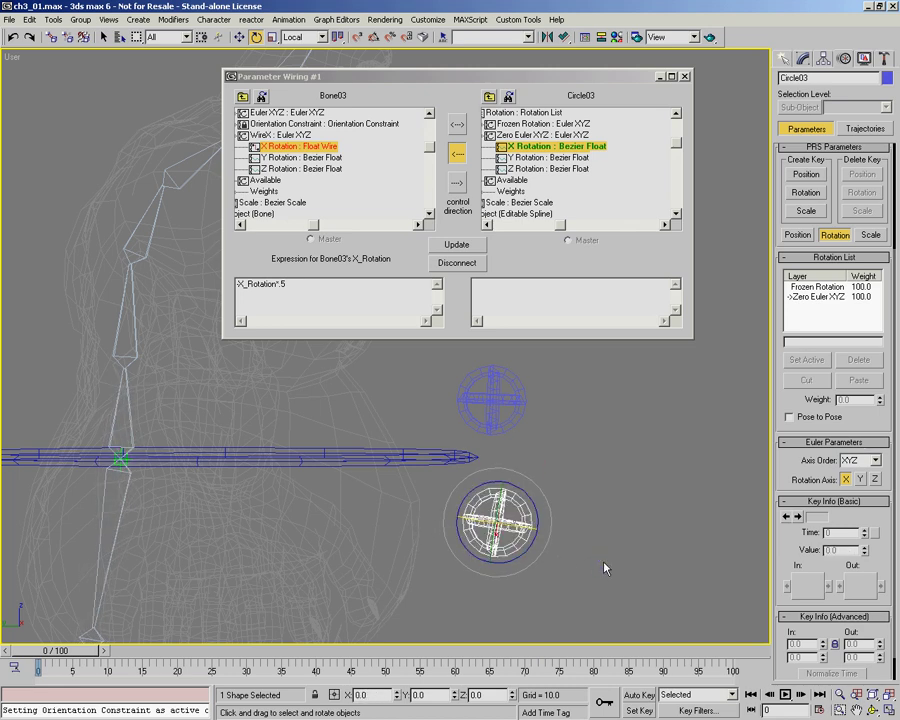
left_click(685, 77)
Test-rotate Circle03 about its local axes with the whole ogre in a shaded view.
scroll(438, 293, "down", 6)
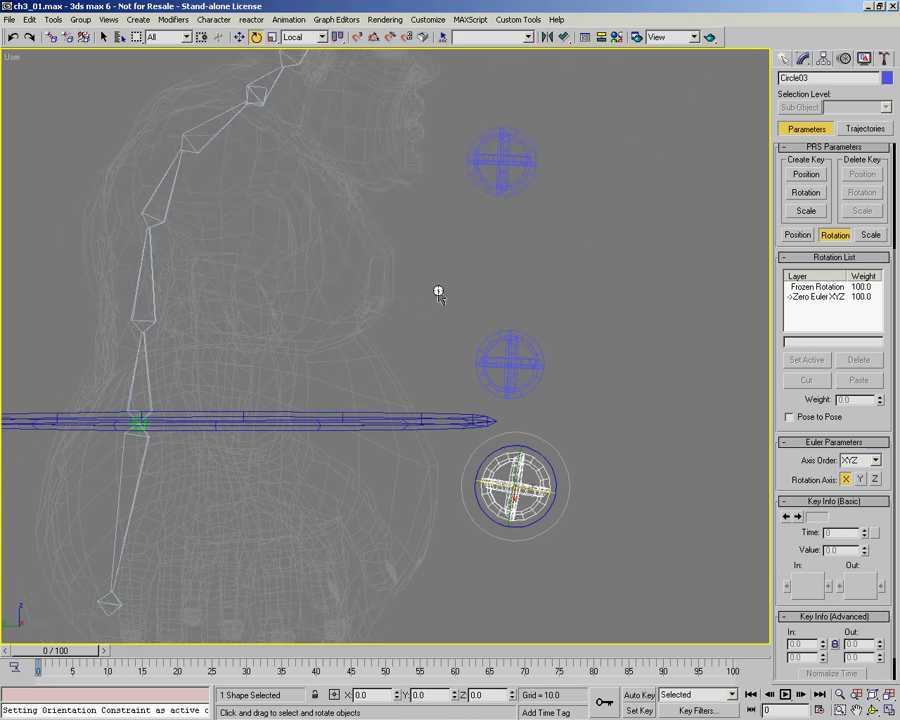
mouse_move(426, 311)
middle_mouse_down()
mouse_move(412, 304)
mouse_move(362, 343)
mouse_move(392, 341)
mouse_move(365, 373)
mouse_move(392, 362)
middle_mouse_up()
key("e")
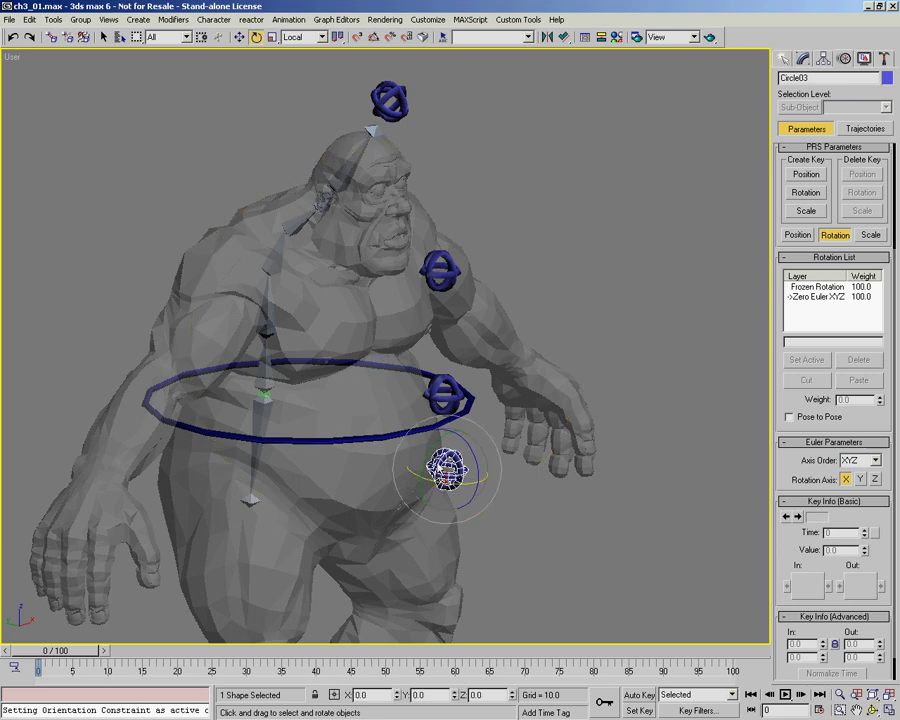
left_click_drag(403, 478, 474, 475)
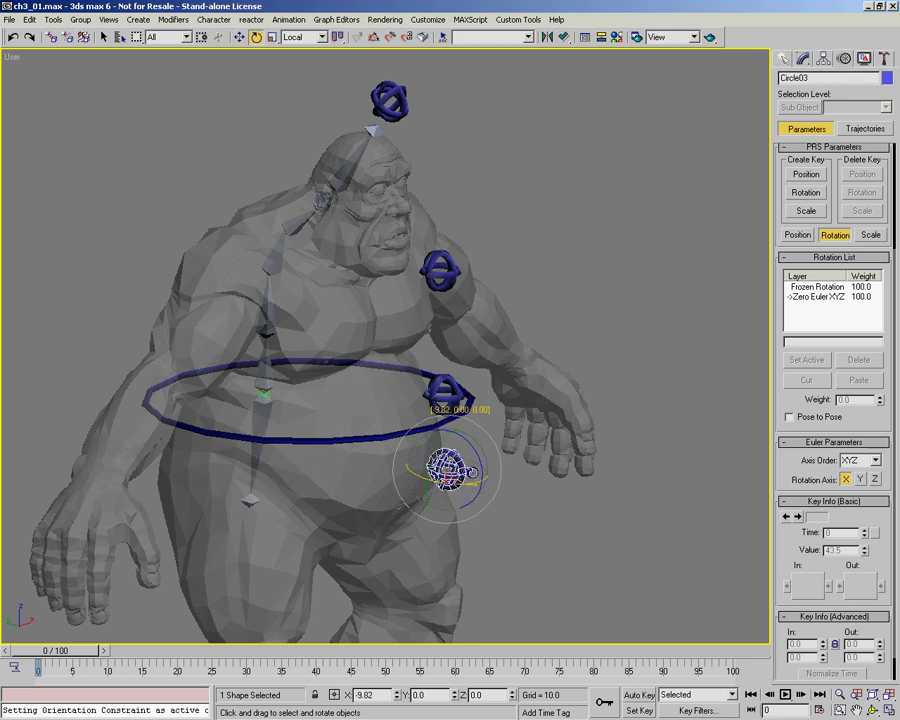
left_click_drag(432, 446, 471, 436)
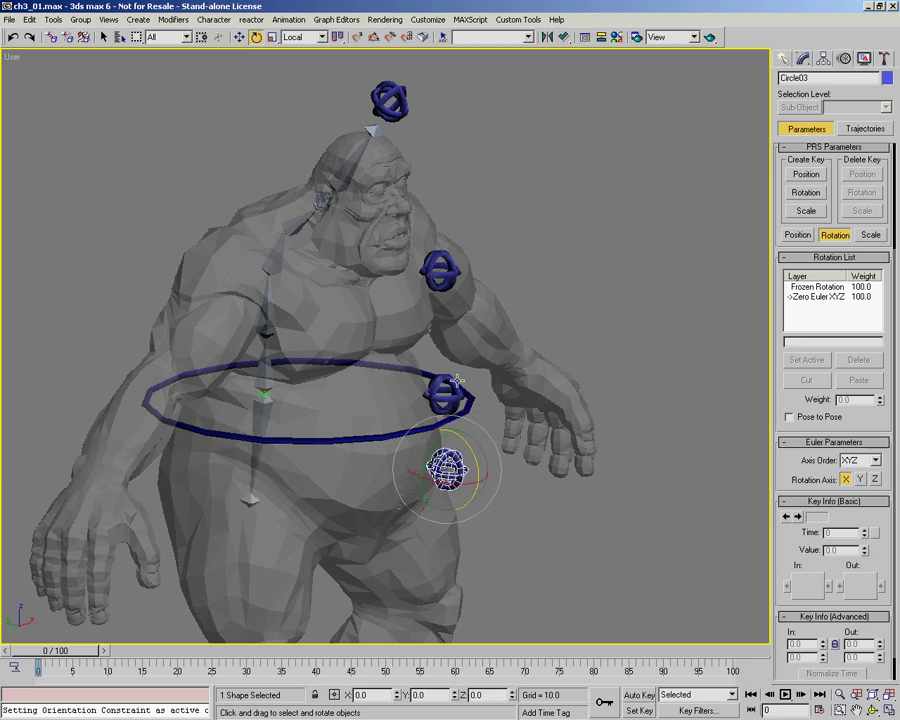
Test-rotate the spine controls Circle04 and Circle05 to check the bones' response, cancelling the rotations.
left_click(440, 400)
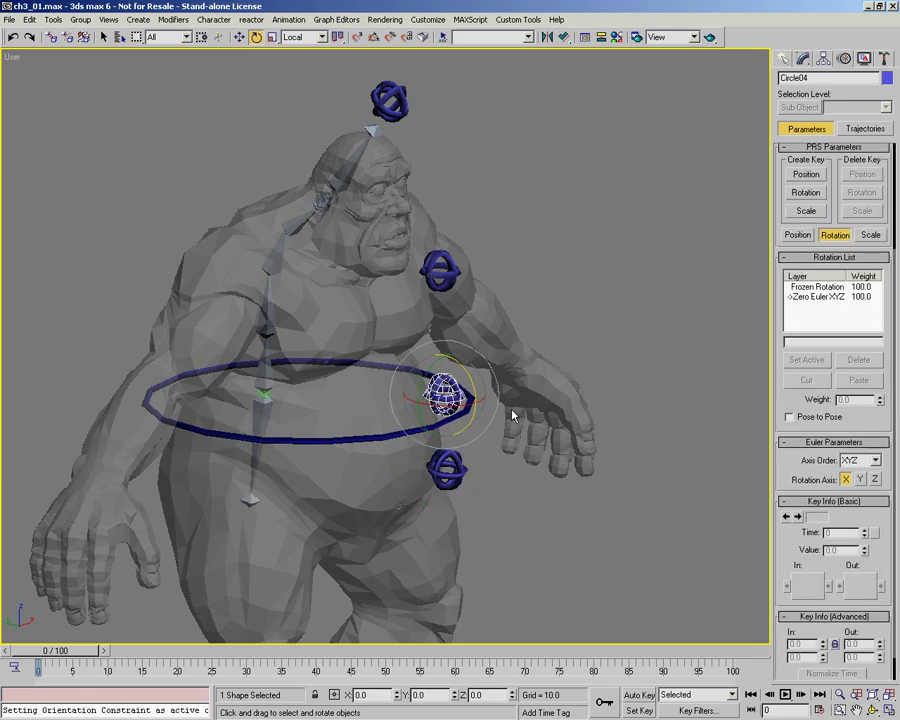
left_click_drag(447, 388, 448, 355)
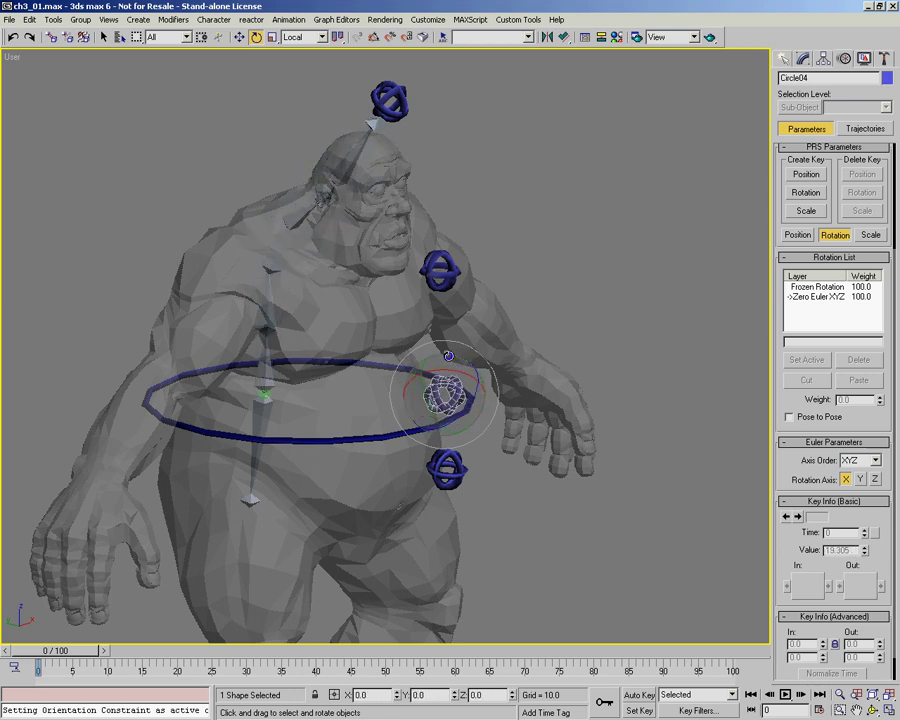
left_click(447, 270)
left_click_drag(447, 268, 464, 252)
right_click(464, 252)
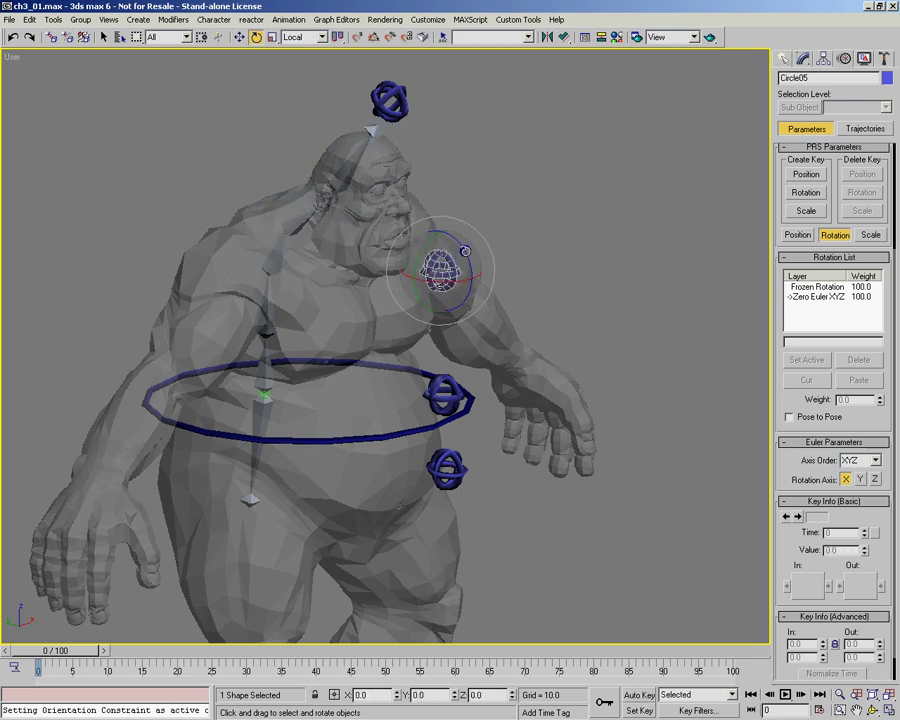
Test-rotate the head control Circle06 and the chest-level control Circle05 while viewing the ogre from a slightly different angle.
left_click(397, 109)
left_click_drag(390, 100, 414, 128)
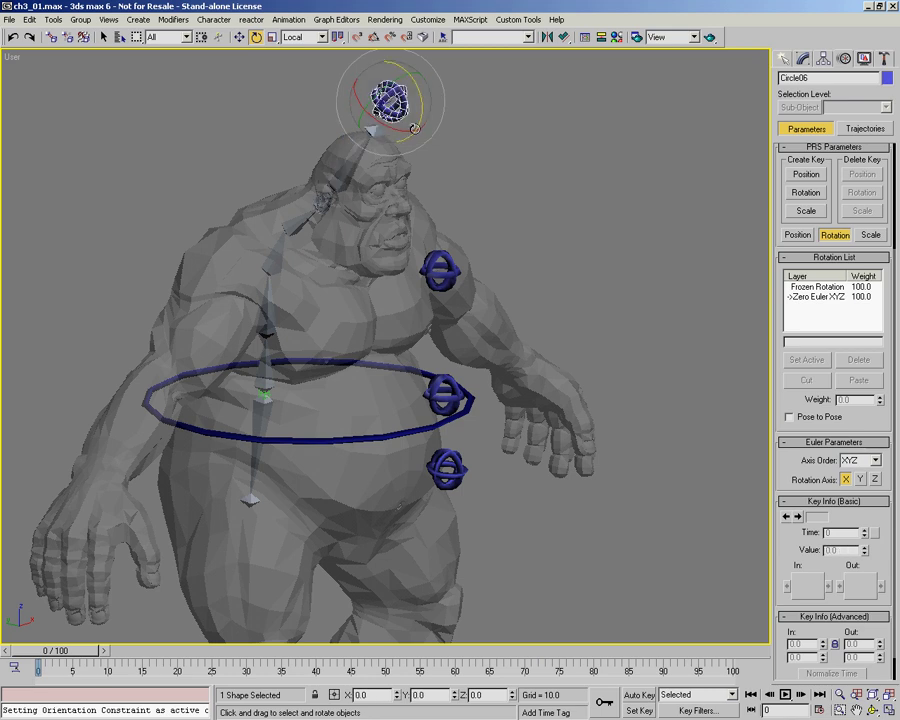
middle_click_drag(407, 342, 429, 322)
middle_click_drag(408, 281, 388, 282, "alt")
right_click(388, 283)
mouse_move(396, 89)
left_mouse_down()
mouse_move(382, 106)
mouse_move(385, 75)
left_mouse_up()
left_click(436, 267)
left_click_drag(434, 270, 437, 268)
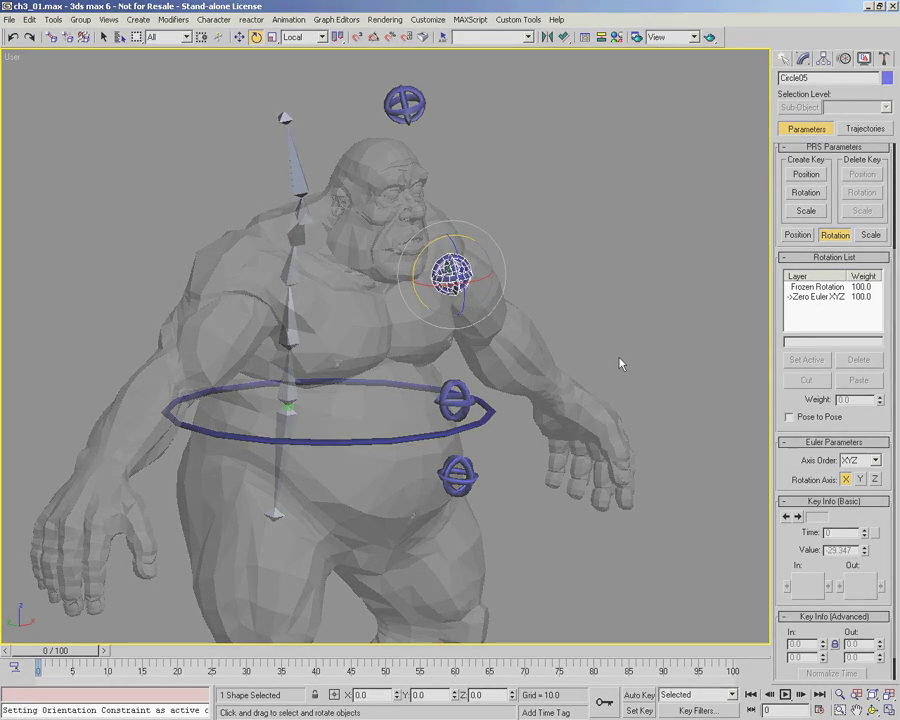